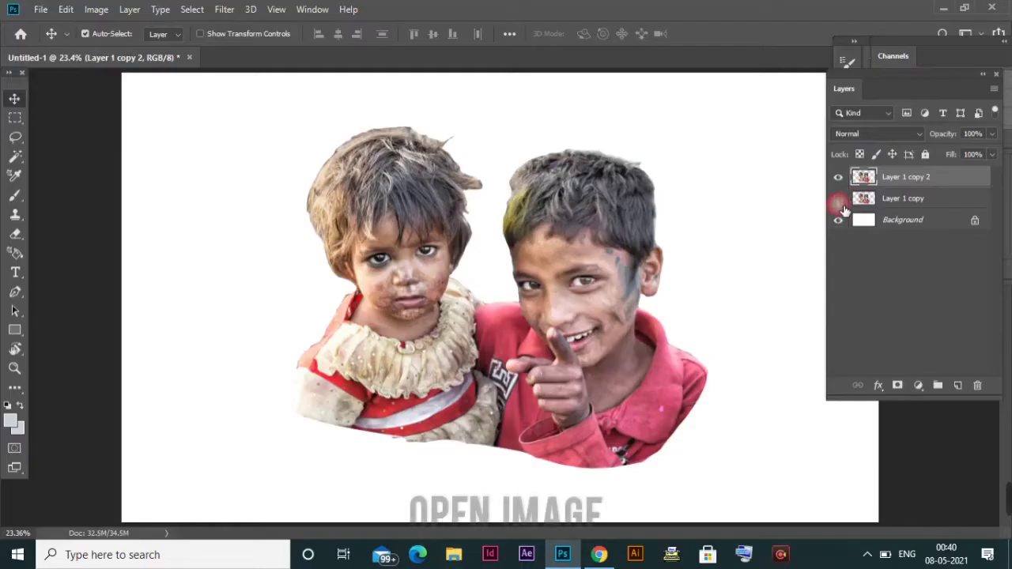
Step: Zoom from about 23% to 100% on the two children's faces
{"action": "scroll", "coordinate": [569, 273], "scroll_direction": "up", "scroll_amount": 1}
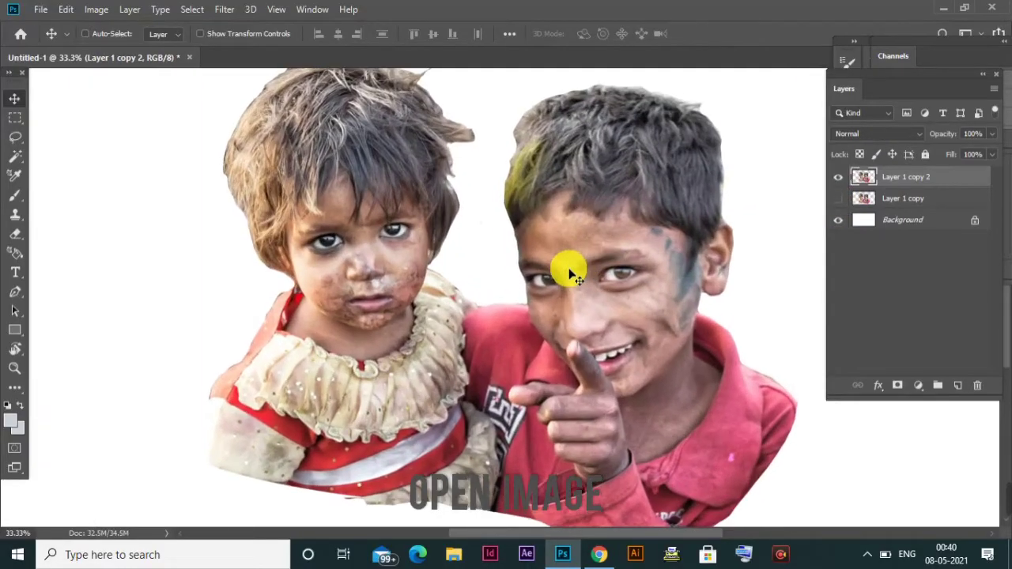
{"action": "scroll", "coordinate": [570, 273], "scroll_direction": "up", "scroll_amount": 1}
{"action": "scroll", "coordinate": [570, 273], "scroll_direction": "up", "scroll_amount": 1}
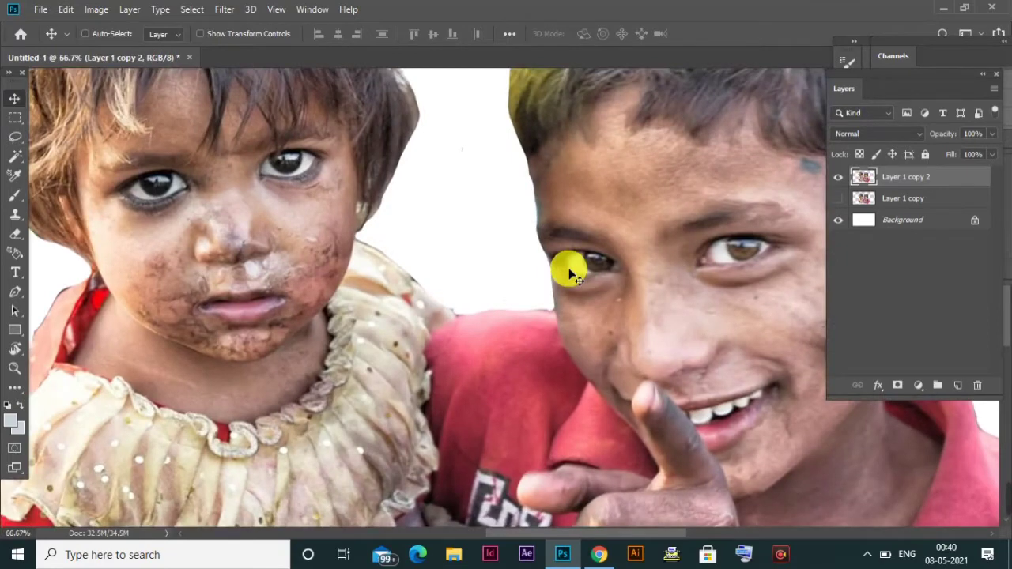
{"action": "scroll", "coordinate": [569, 272], "scroll_direction": "up", "scroll_amount": 1}
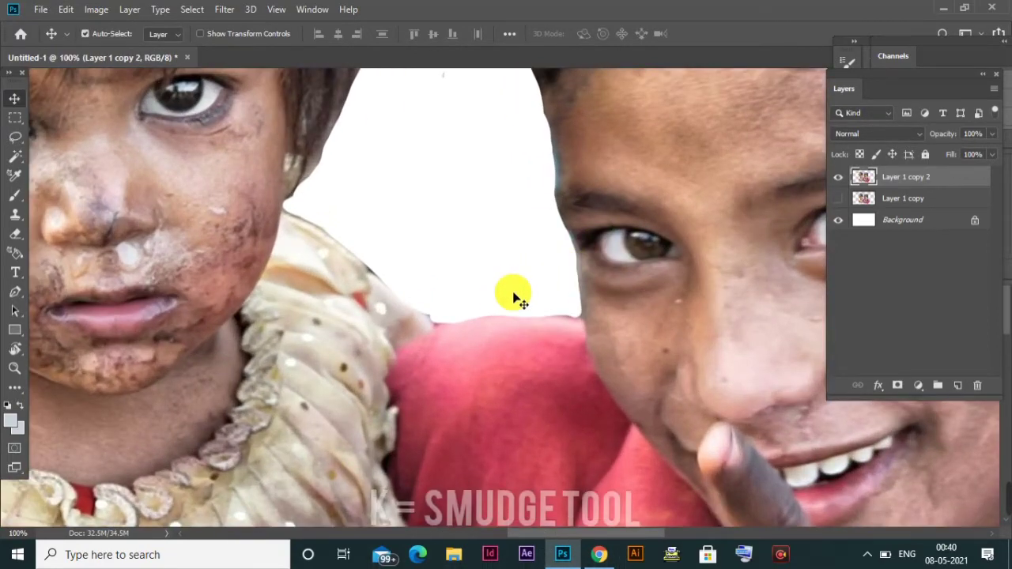
Step: Set the Smudge tool to a soft 0% hardness brush, Normal mode, 21% strength, centred on the girl's face
{"action": "key", "text": "k"}
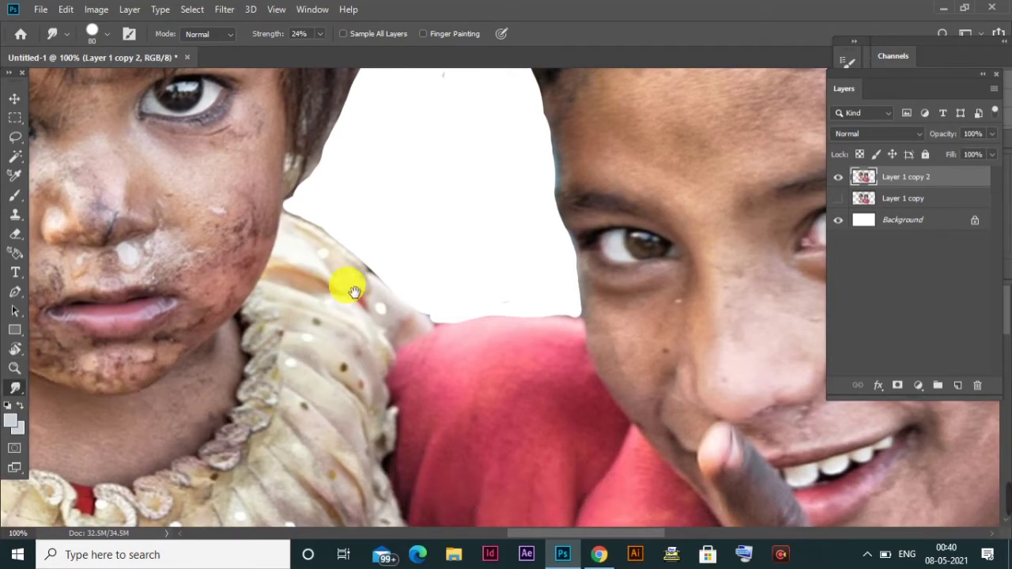
{"action": "left_click_drag", "start_coordinate": [354, 291], "coordinate": [591, 414]}
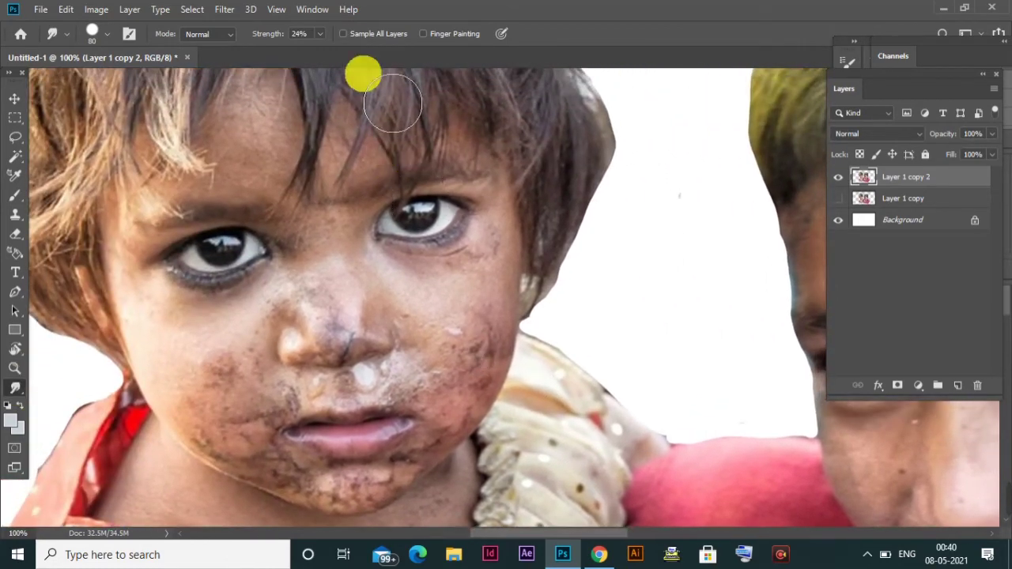
{"action": "left_click", "coordinate": [107, 35]}
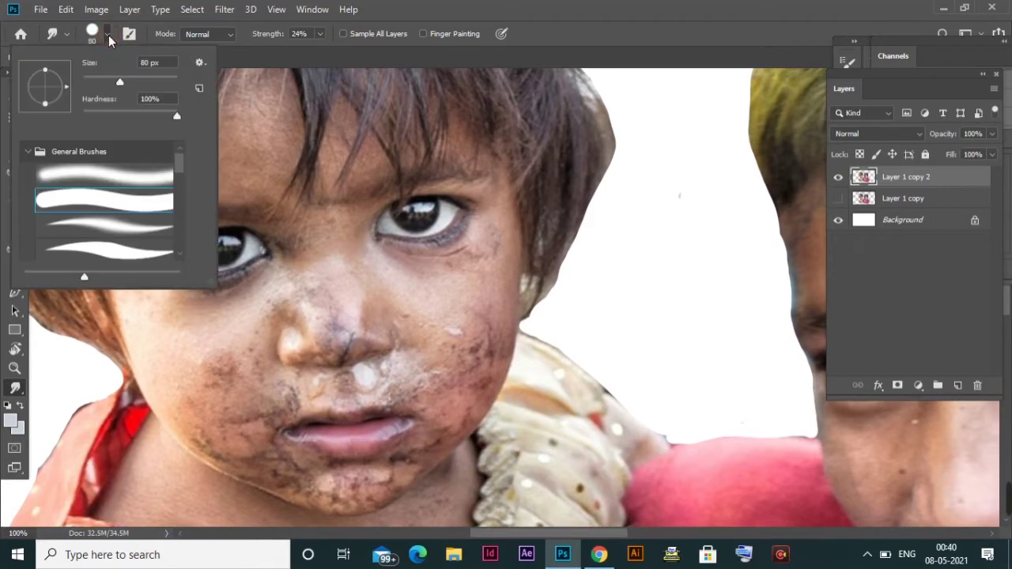
{"action": "left_click", "coordinate": [119, 177]}
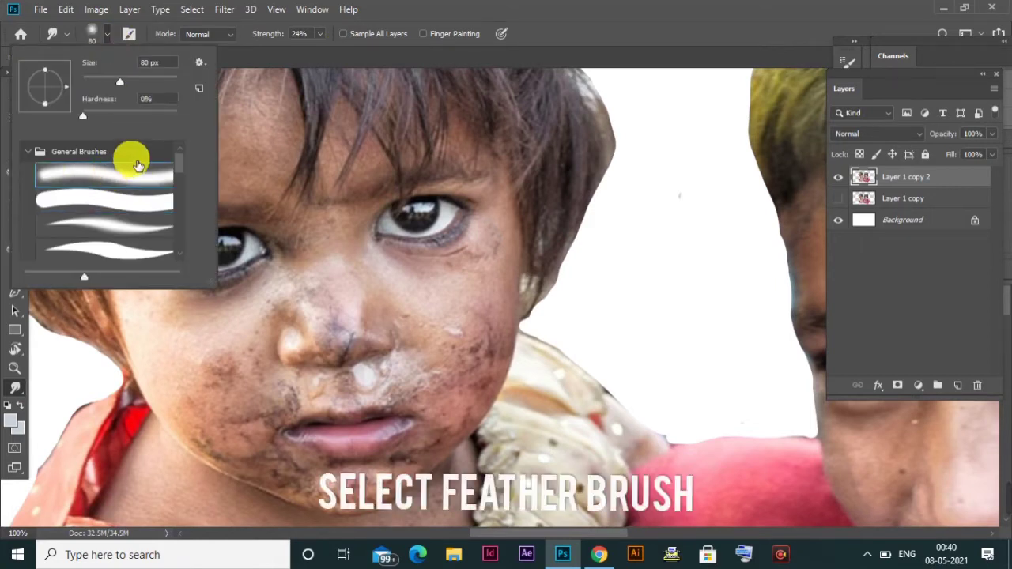
{"action": "left_click", "coordinate": [231, 35]}
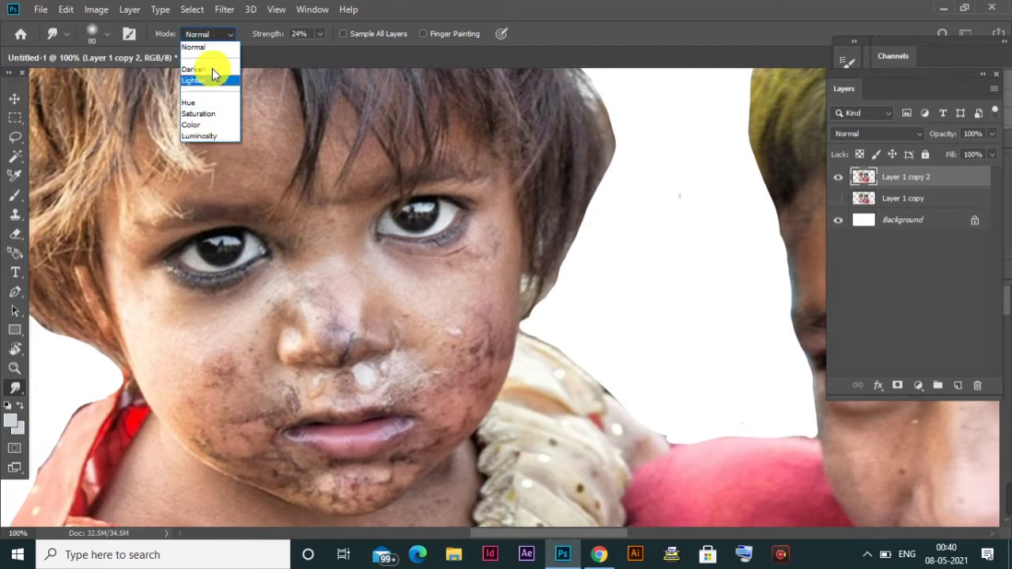
{"action": "left_click", "coordinate": [318, 33]}
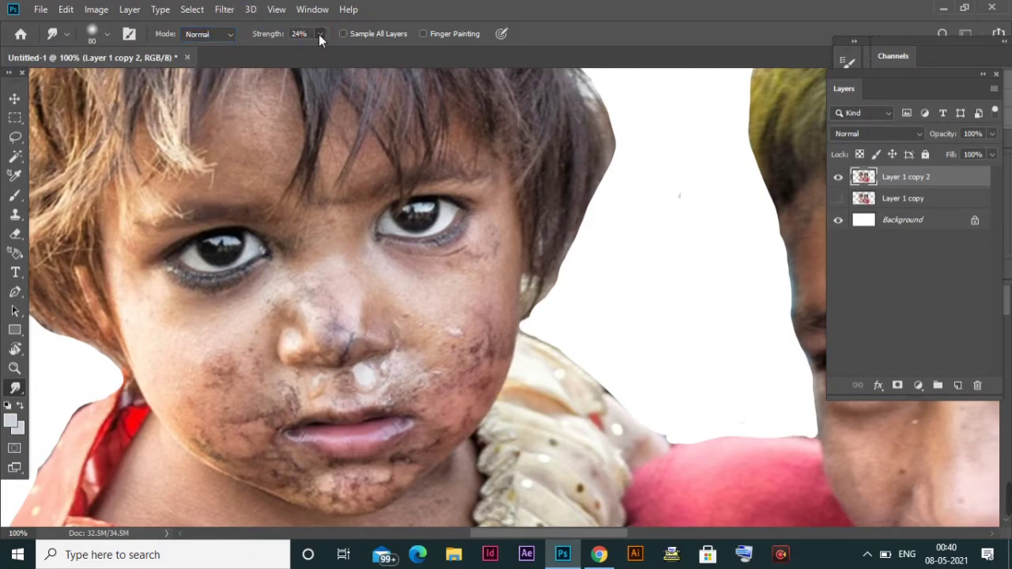
{"action": "left_click", "coordinate": [319, 34]}
{"action": "left_click", "coordinate": [317, 50]}
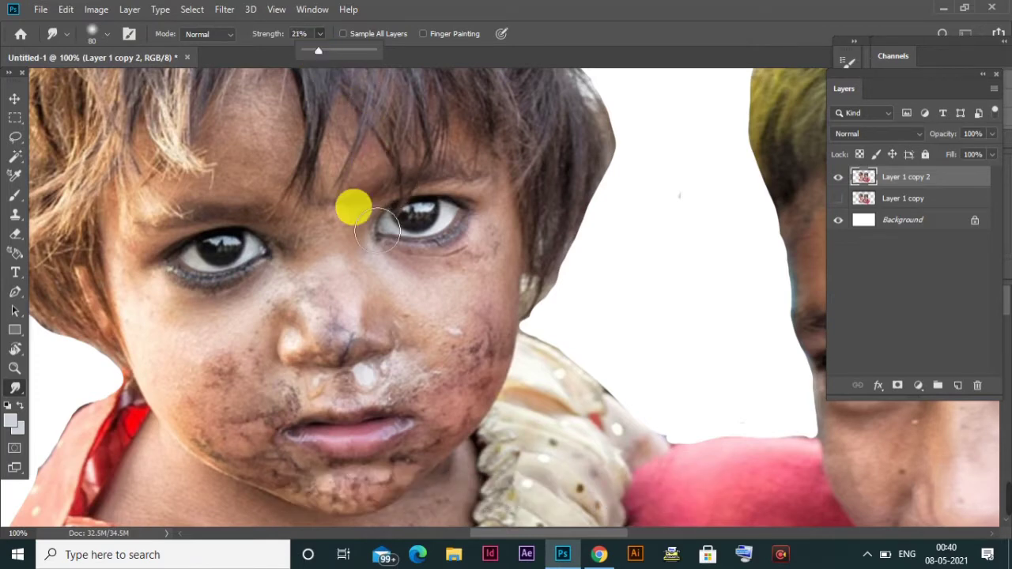
Step: Smudge the girl's hair edge, forehead, cheeks and lips with a 40 px brush
{"action": "mouse_move", "coordinate": [342, 151]}
{"action": "left_mouse_down"}
{"action": "mouse_move", "coordinate": [481, 300]}
{"action": "mouse_move", "coordinate": [474, 237]}
{"action": "mouse_move", "coordinate": [499, 299]}
{"action": "mouse_move", "coordinate": [429, 292]}
{"action": "mouse_move", "coordinate": [439, 283]}
{"action": "left_mouse_up"}
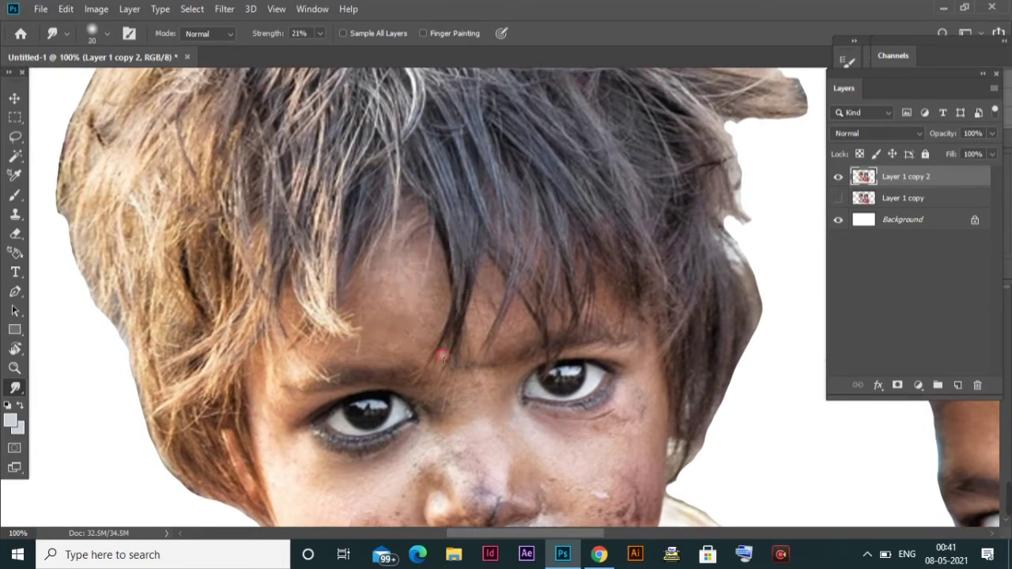
{"action": "left_click", "coordinate": [514, 366]}
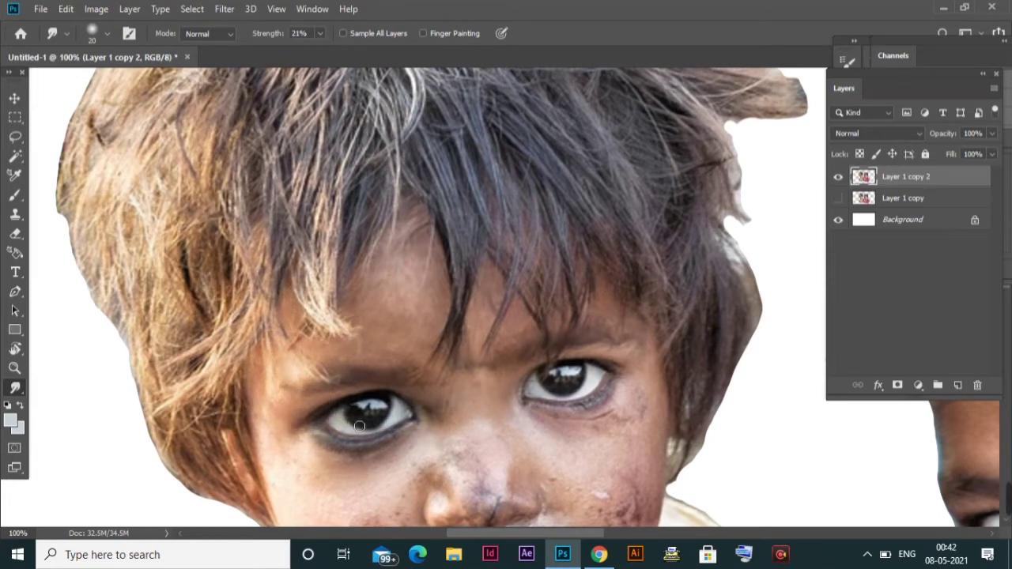
{"action": "key", "text": "bracketright"}
{"action": "key", "text": "bracketright"}
{"action": "scroll", "coordinate": [407, 423], "scroll_direction": "down", "scroll_amount": 2}
{"action": "left_click_drag", "start_coordinate": [421, 391], "coordinate": [434, 402]}
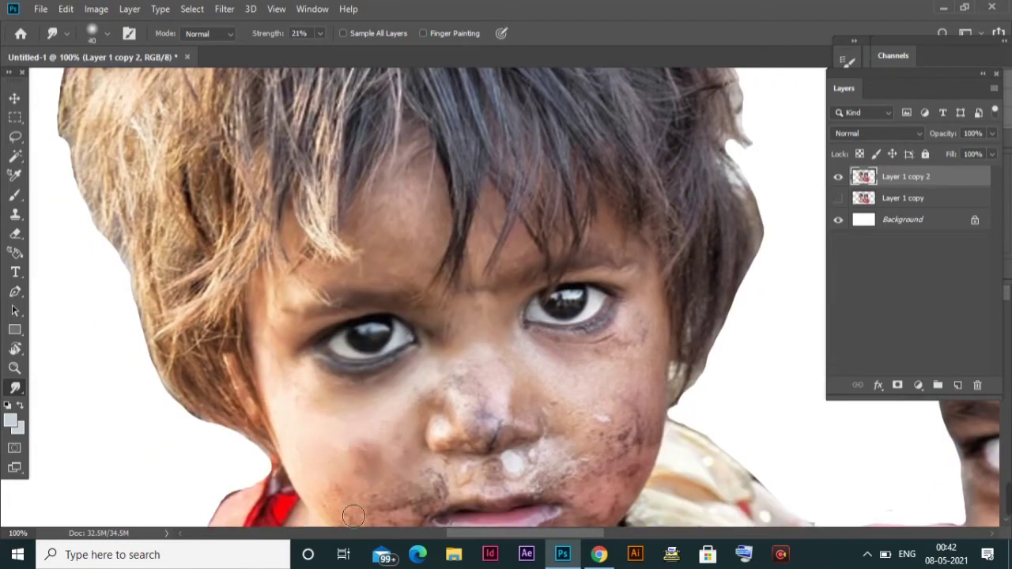
{"action": "scroll", "coordinate": [432, 389], "scroll_direction": "down", "scroll_amount": 3}
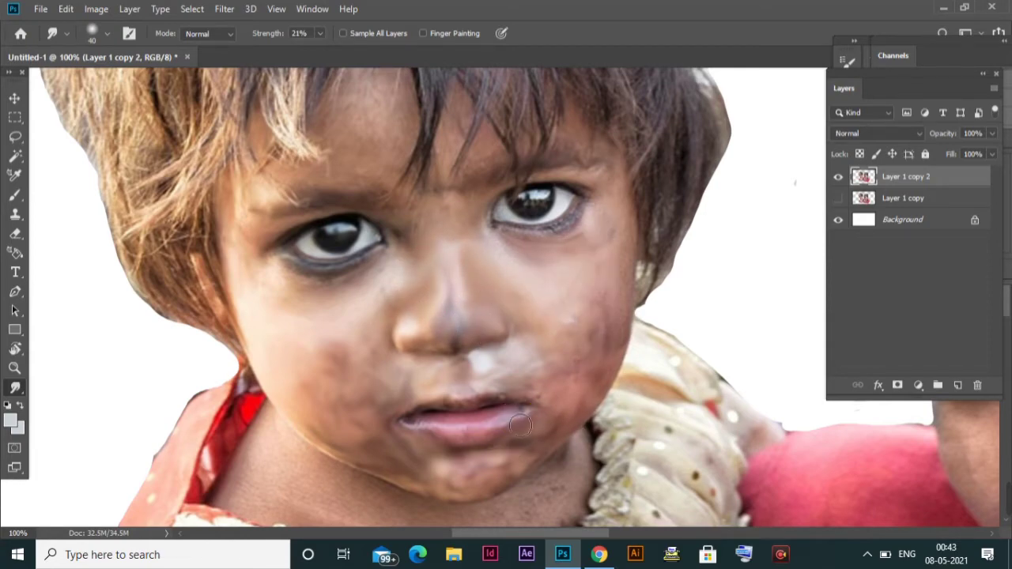
{"action": "left_click_drag", "start_coordinate": [520, 426], "coordinate": [526, 388]}
{"action": "scroll", "coordinate": [489, 282], "scroll_direction": "up", "scroll_amount": 3}
{"action": "scroll", "coordinate": [577, 482], "scroll_direction": "down", "scroll_amount": 5}
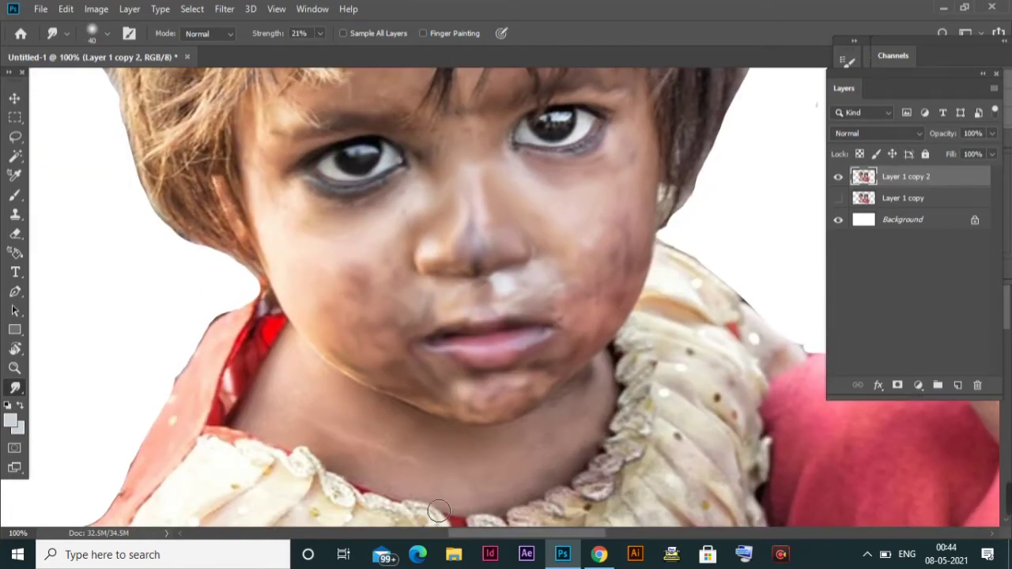
{"action": "left_click_drag", "start_coordinate": [277, 326], "coordinate": [208, 369]}
{"action": "scroll", "coordinate": [224, 395], "scroll_direction": "down", "scroll_amount": 4}
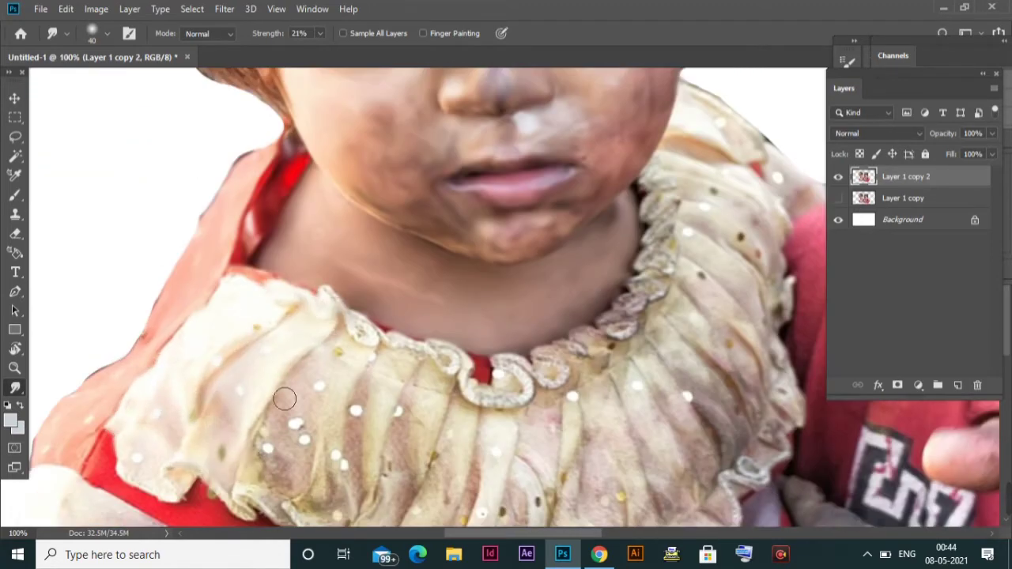
{"action": "scroll", "coordinate": [415, 373], "scroll_direction": "down", "scroll_amount": 3}
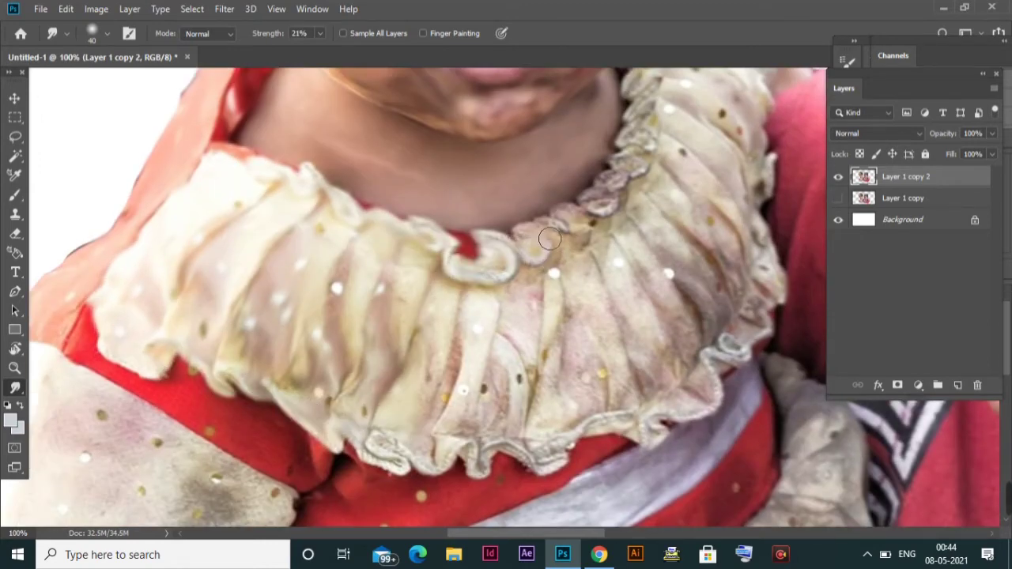
Step: Smooth the girl's ruffled collar and smear its upper-right ruffles upward
{"action": "mouse_move", "coordinate": [469, 317]}
{"action": "left_mouse_down"}
{"action": "mouse_move", "coordinate": [585, 428]}
{"action": "mouse_move", "coordinate": [601, 230]}
{"action": "mouse_move", "coordinate": [648, 395]}
{"action": "mouse_move", "coordinate": [712, 238]}
{"action": "mouse_move", "coordinate": [707, 158]}
{"action": "left_mouse_up"}
{"action": "scroll", "coordinate": [696, 237], "scroll_direction": "up", "scroll_amount": 3}
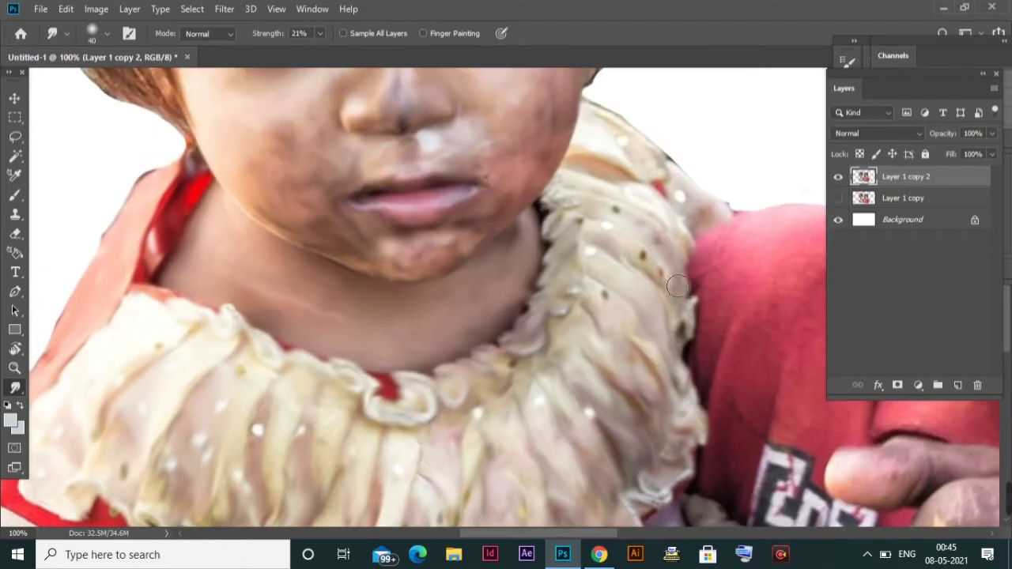
{"action": "left_click_drag", "start_coordinate": [687, 302], "coordinate": [643, 167]}
{"action": "scroll", "coordinate": [556, 316], "scroll_direction": "up", "scroll_amount": 5}
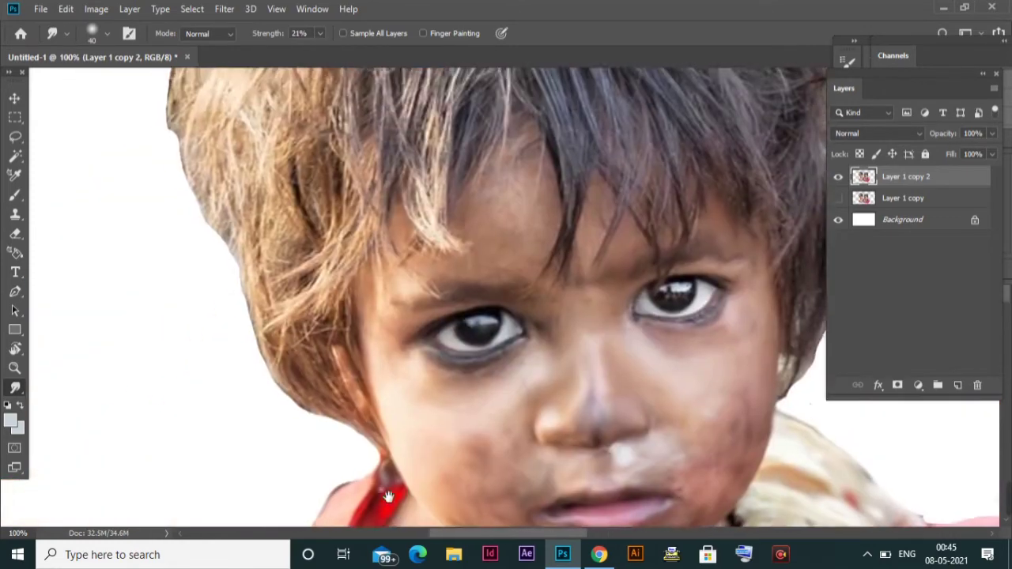
{"action": "scroll", "coordinate": [474, 277], "scroll_direction": "up", "scroll_amount": 5}
Step: Smear hair strands down toward the forehead and across the upper-left crown
{"action": "left_click_drag", "start_coordinate": [320, 33], "coordinate": [348, 47]}
{"action": "left_click_drag", "start_coordinate": [480, 148], "coordinate": [426, 421]}
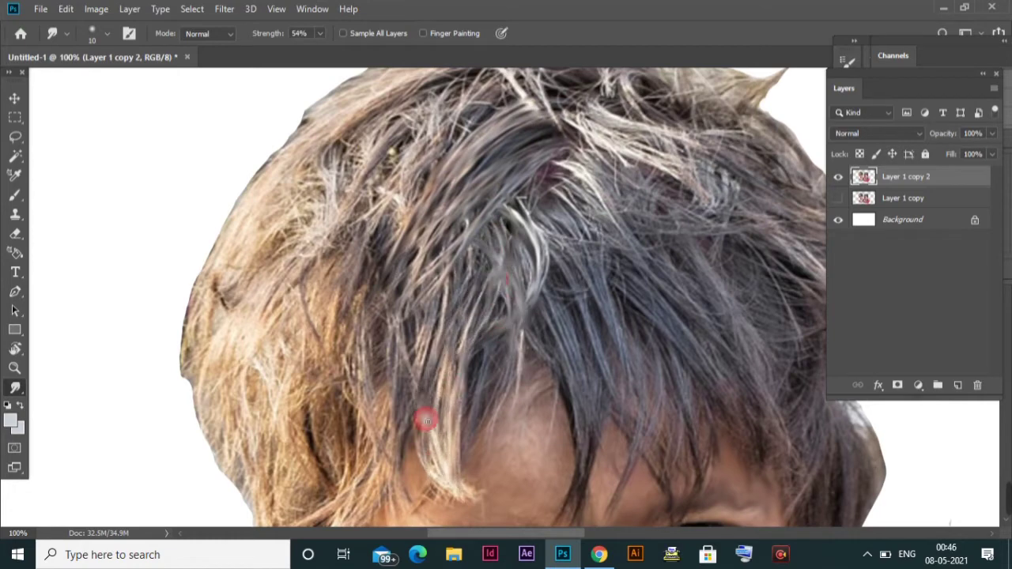
{"action": "left_click_drag", "start_coordinate": [481, 288], "coordinate": [411, 395]}
{"action": "left_click_drag", "start_coordinate": [383, 273], "coordinate": [360, 427]}
{"action": "mouse_move", "coordinate": [435, 142]}
{"action": "left_mouse_down"}
{"action": "mouse_move", "coordinate": [348, 245]}
{"action": "mouse_move", "coordinate": [330, 183]}
{"action": "left_mouse_up"}
{"action": "scroll", "coordinate": [355, 292], "scroll_direction": "up", "scroll_amount": 3}
{"action": "left_click_drag", "start_coordinate": [497, 199], "coordinate": [340, 293]}
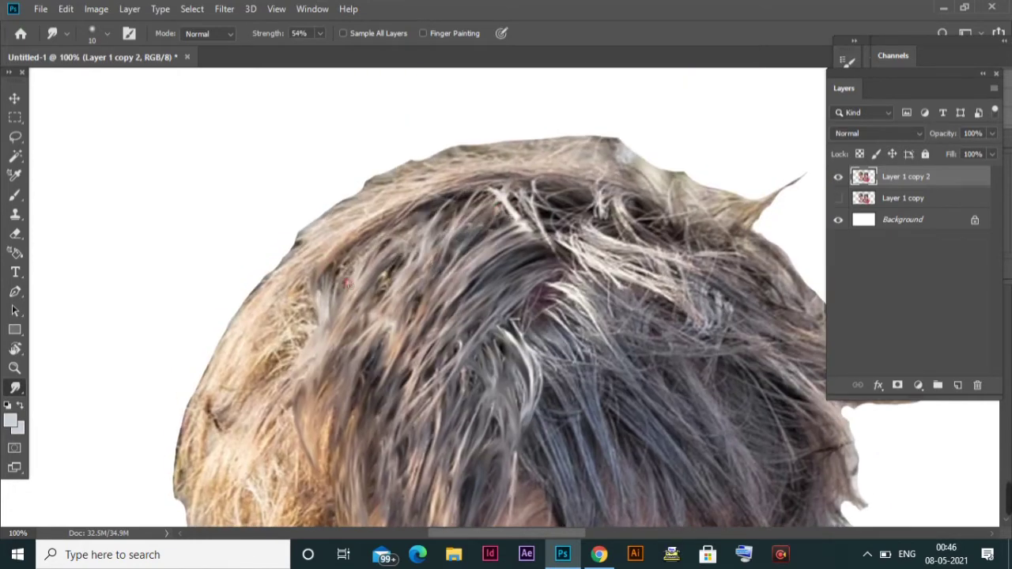
{"action": "mouse_move", "coordinate": [499, 159]}
{"action": "left_mouse_down"}
{"action": "mouse_move", "coordinate": [425, 165]}
{"action": "mouse_move", "coordinate": [325, 290]}
{"action": "left_mouse_up"}
Step: Smudge more hair strands on the child's crown into streaks
{"action": "scroll", "coordinate": [329, 269], "scroll_direction": "down", "scroll_amount": 3}
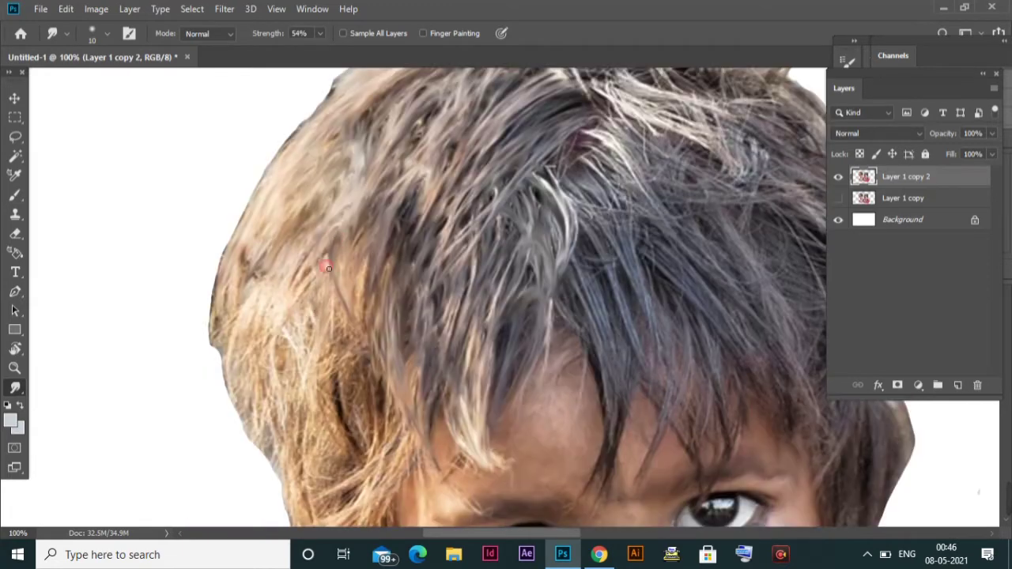
{"action": "mouse_move", "coordinate": [267, 435]}
{"action": "left_mouse_down"}
{"action": "mouse_move", "coordinate": [337, 325]}
{"action": "mouse_move", "coordinate": [359, 442]}
{"action": "left_mouse_up"}
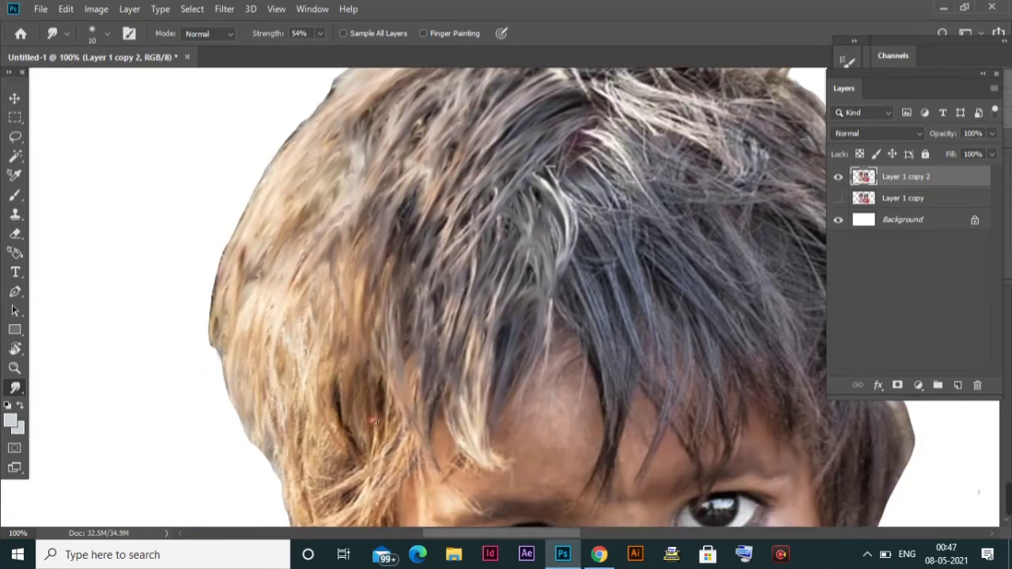
{"action": "scroll", "coordinate": [356, 332], "scroll_direction": "down", "scroll_amount": 3}
{"action": "mouse_move", "coordinate": [348, 253]}
{"action": "left_mouse_down"}
{"action": "mouse_move", "coordinate": [417, 280]}
{"action": "mouse_move", "coordinate": [340, 414]}
{"action": "left_mouse_up"}
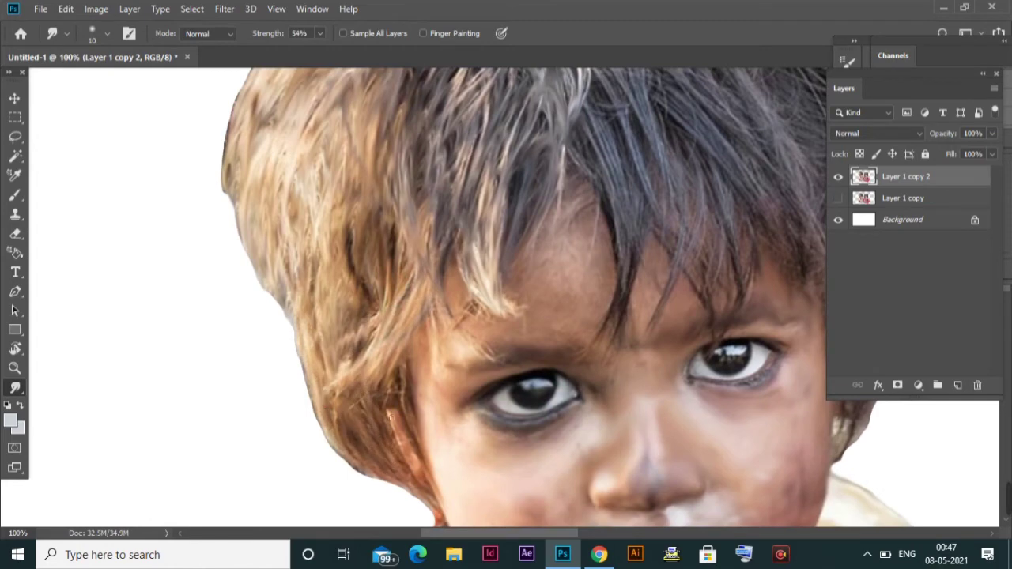
{"action": "scroll", "coordinate": [392, 395], "scroll_direction": "down", "scroll_amount": 1}
{"action": "scroll", "coordinate": [412, 277], "scroll_direction": "down", "scroll_amount": 3}
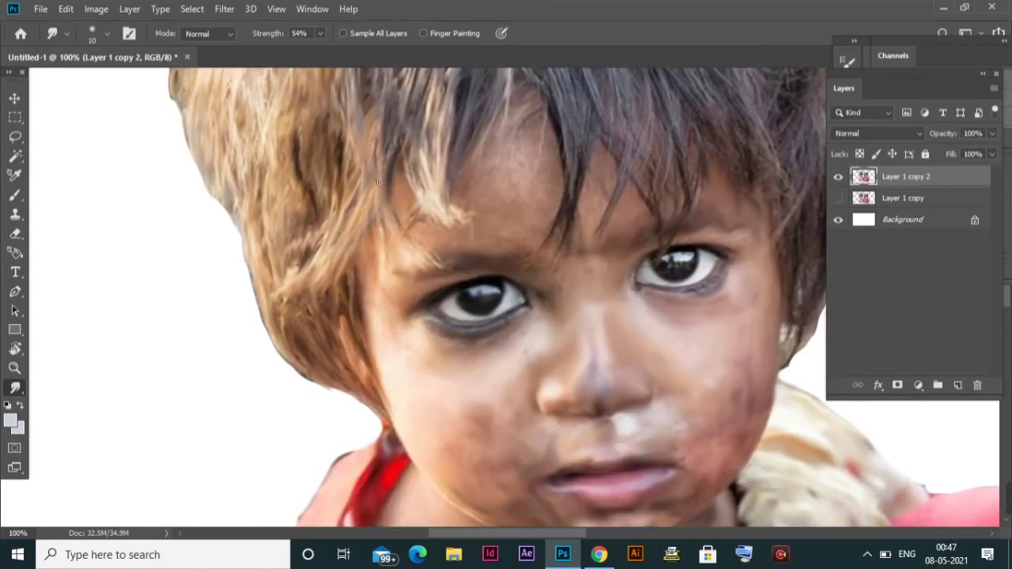
{"action": "scroll", "coordinate": [378, 181], "scroll_direction": "up", "scroll_amount": 3}
{"action": "scroll", "coordinate": [358, 301], "scroll_direction": "right", "scroll_amount": 2}
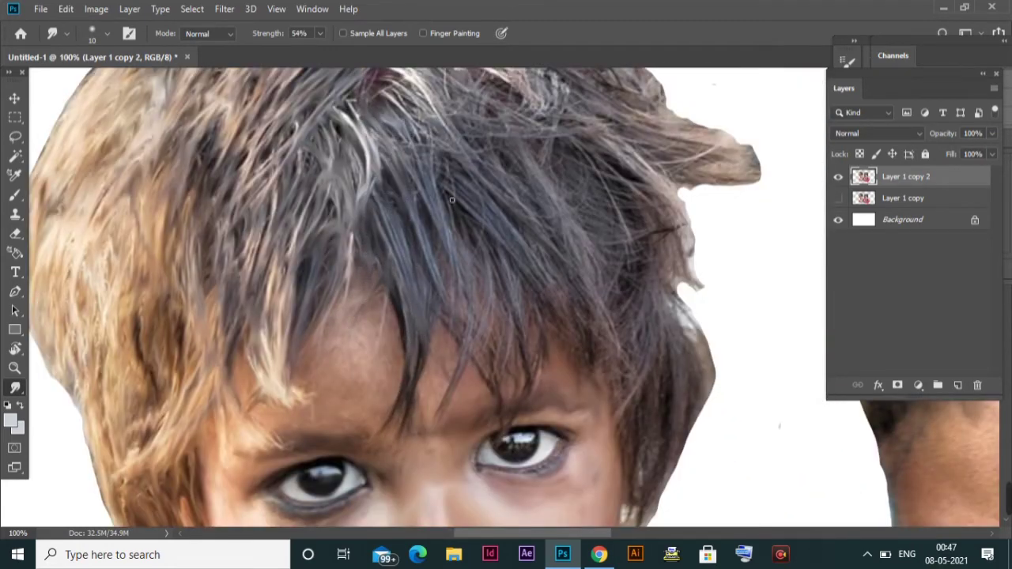
{"action": "scroll", "coordinate": [534, 388], "scroll_direction": "up", "scroll_amount": 3}
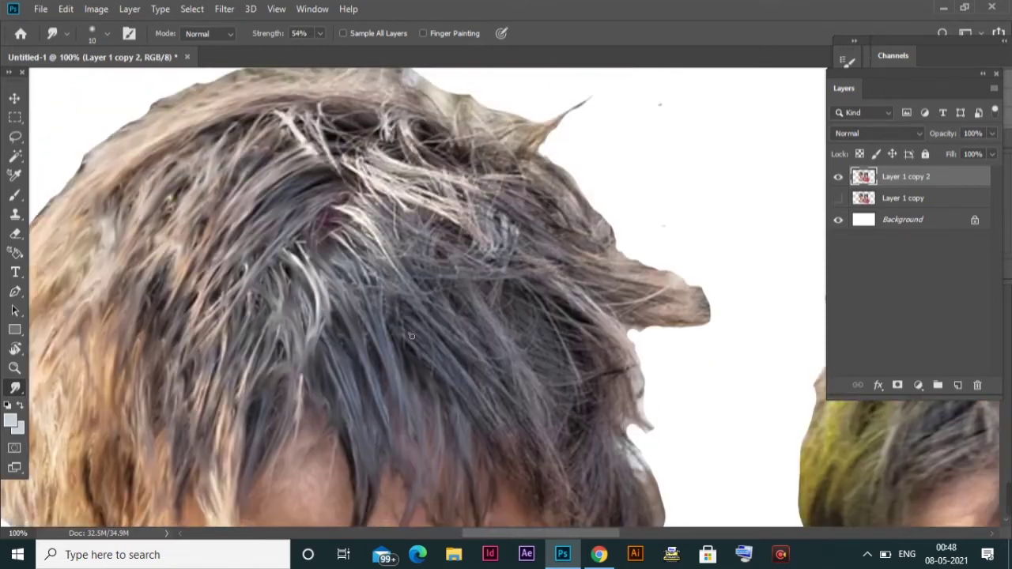
Step: Stroke across the upper hair toward its right edge and back up to the crown
{"action": "left_click_drag", "start_coordinate": [403, 308], "coordinate": [317, 111]}
{"action": "left_click_drag", "start_coordinate": [348, 198], "coordinate": [513, 216]}
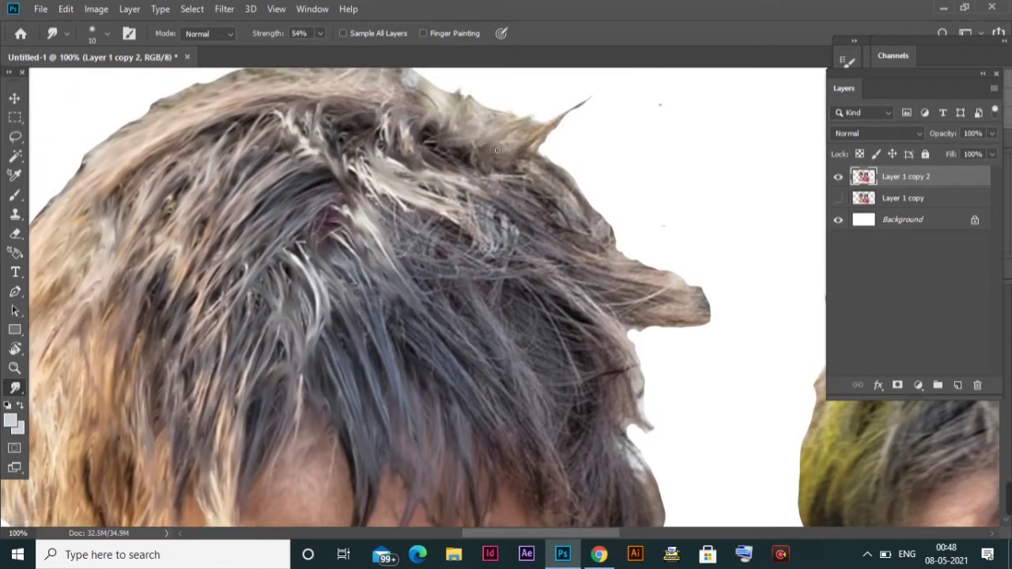
{"action": "left_click_drag", "start_coordinate": [498, 150], "coordinate": [650, 254]}
{"action": "left_click_drag", "start_coordinate": [642, 327], "coordinate": [377, 208]}
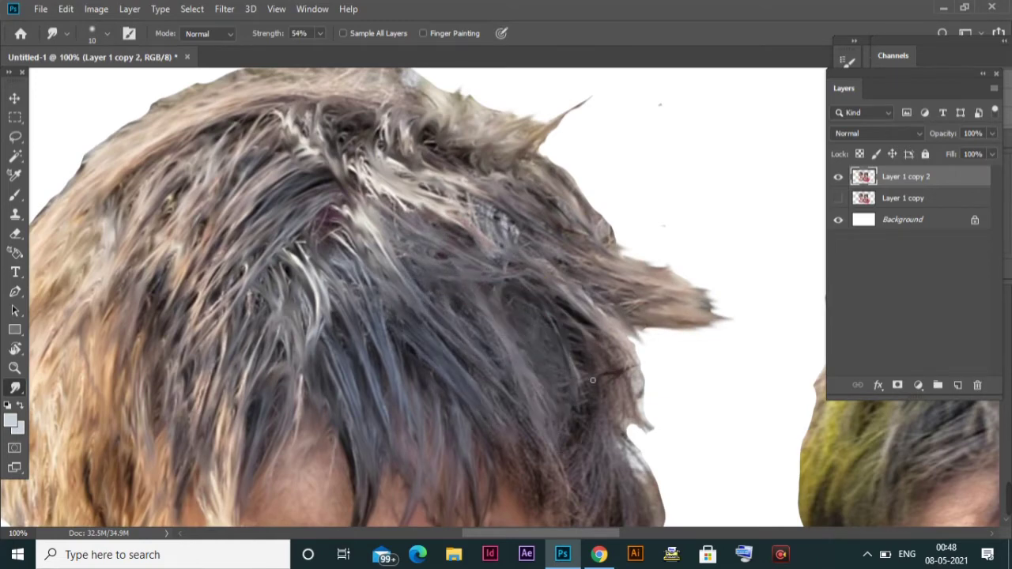
{"action": "scroll", "coordinate": [592, 380], "scroll_direction": "down", "scroll_amount": 3}
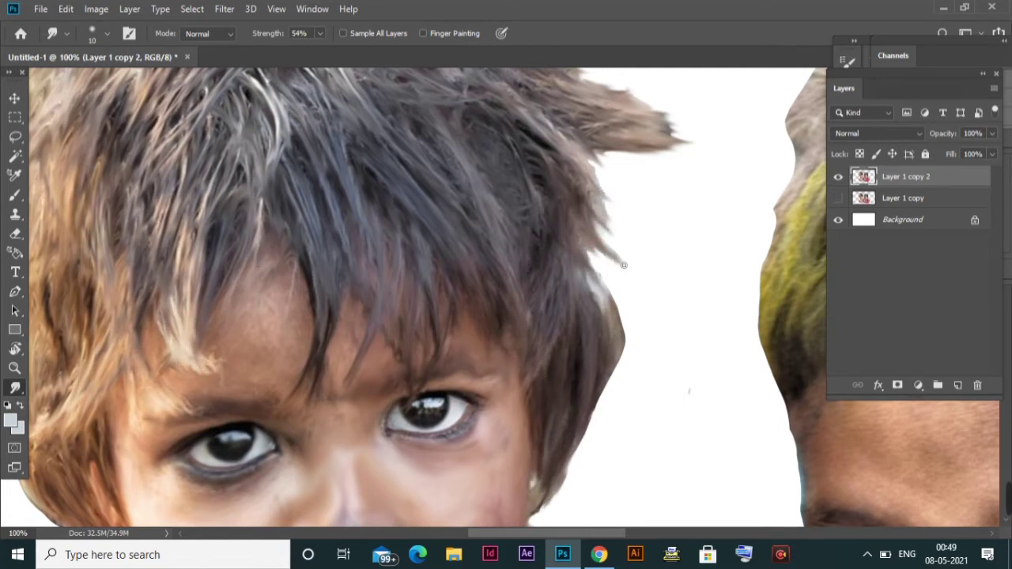
Step: Raise smudge strength to 92% and pull the right hair edge into strands
{"action": "left_click", "coordinate": [320, 33]}
{"action": "left_click_drag", "start_coordinate": [320, 53], "coordinate": [356, 52]}
{"action": "left_click_drag", "start_coordinate": [577, 385], "coordinate": [601, 420]}
{"action": "left_click_drag", "start_coordinate": [601, 332], "coordinate": [586, 448]}
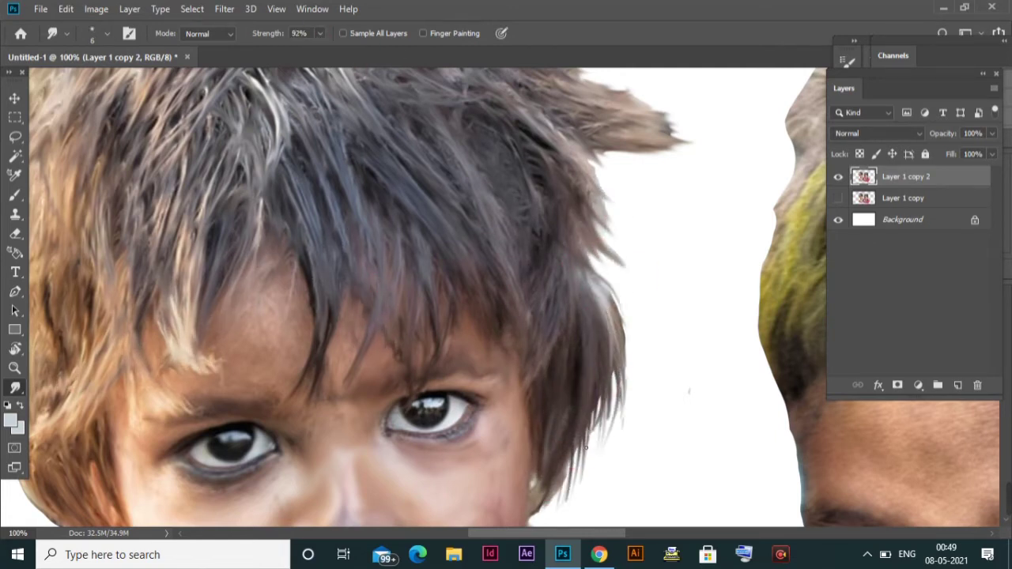
{"action": "left_click_drag", "start_coordinate": [633, 213], "coordinate": [621, 427]}
{"action": "left_click_drag", "start_coordinate": [585, 162], "coordinate": [696, 130]}
Step: Soften the top-left and left outer edges of the hair
{"action": "scroll", "coordinate": [680, 135], "scroll_direction": "up", "scroll_amount": 2}
{"action": "scroll", "coordinate": [680, 134], "scroll_direction": "up", "scroll_amount": 2}
{"action": "mouse_move", "coordinate": [537, 198]}
{"action": "left_mouse_down"}
{"action": "mouse_move", "coordinate": [467, 87]}
{"action": "mouse_move", "coordinate": [436, 101]}
{"action": "mouse_move", "coordinate": [246, 119]}
{"action": "left_mouse_up"}
{"action": "mouse_move", "coordinate": [356, 87]}
{"action": "left_mouse_down"}
{"action": "mouse_move", "coordinate": [174, 135]}
{"action": "mouse_move", "coordinate": [79, 225]}
{"action": "left_mouse_up"}
{"action": "left_click_drag", "start_coordinate": [79, 230], "coordinate": [292, 182]}
{"action": "left_click_drag", "start_coordinate": [237, 221], "coordinate": [240, 523]}
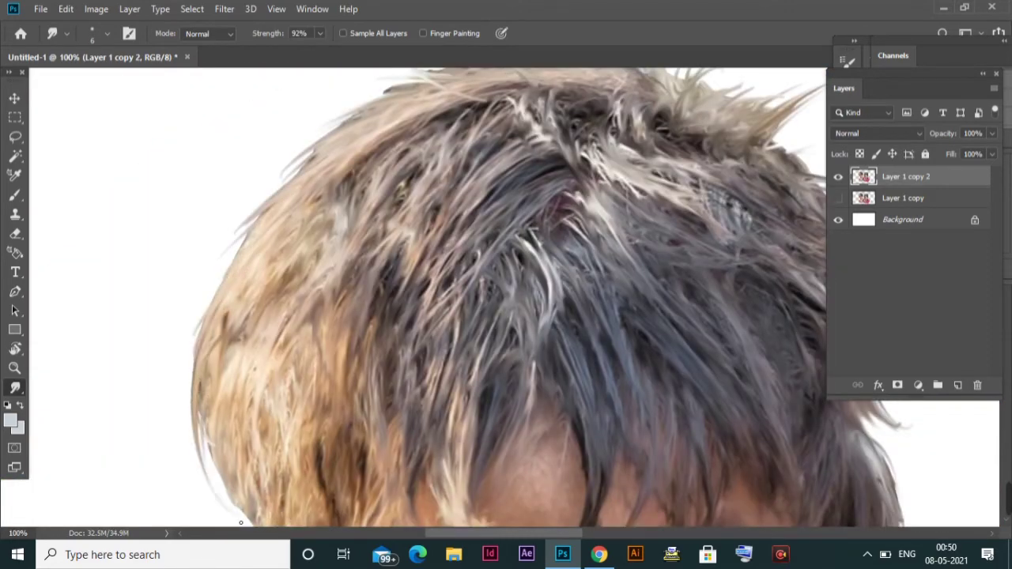
Step: Pull the dark forehead strands downward and blend the cheek skin beside the eye
{"action": "scroll", "coordinate": [240, 523], "scroll_direction": "down", "scroll_amount": 5}
{"action": "left_click_drag", "start_coordinate": [211, 280], "coordinate": [277, 343]}
{"action": "scroll", "coordinate": [278, 344], "scroll_direction": "down", "scroll_amount": 2}
{"action": "left_click_drag", "start_coordinate": [253, 276], "coordinate": [387, 479]}
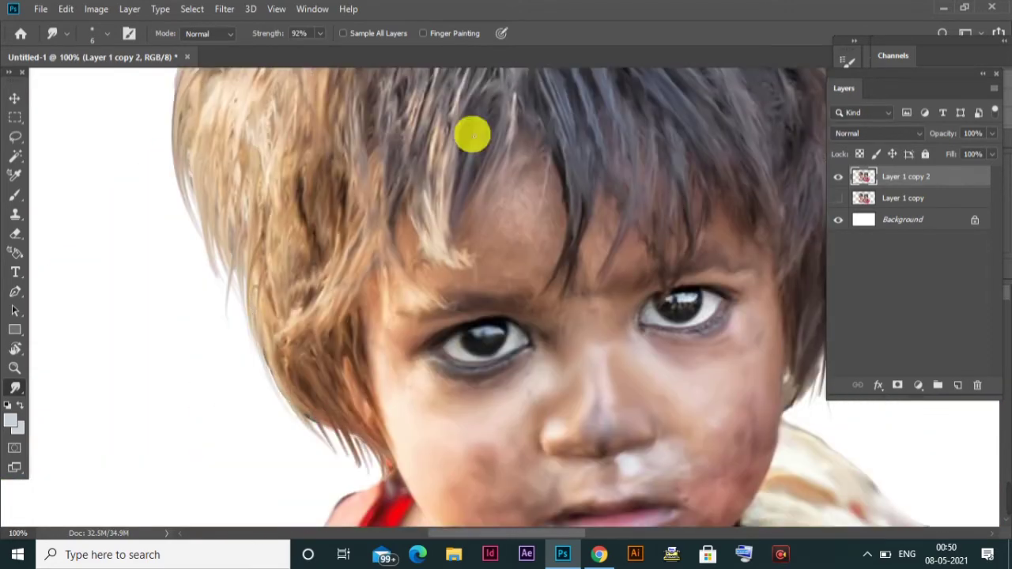
{"action": "mouse_move", "coordinate": [473, 136]}
{"action": "left_mouse_down"}
{"action": "mouse_move", "coordinate": [373, 185]}
{"action": "mouse_move", "coordinate": [480, 294]}
{"action": "left_mouse_up"}
{"action": "scroll", "coordinate": [651, 279], "scroll_direction": "up", "scroll_amount": 3}
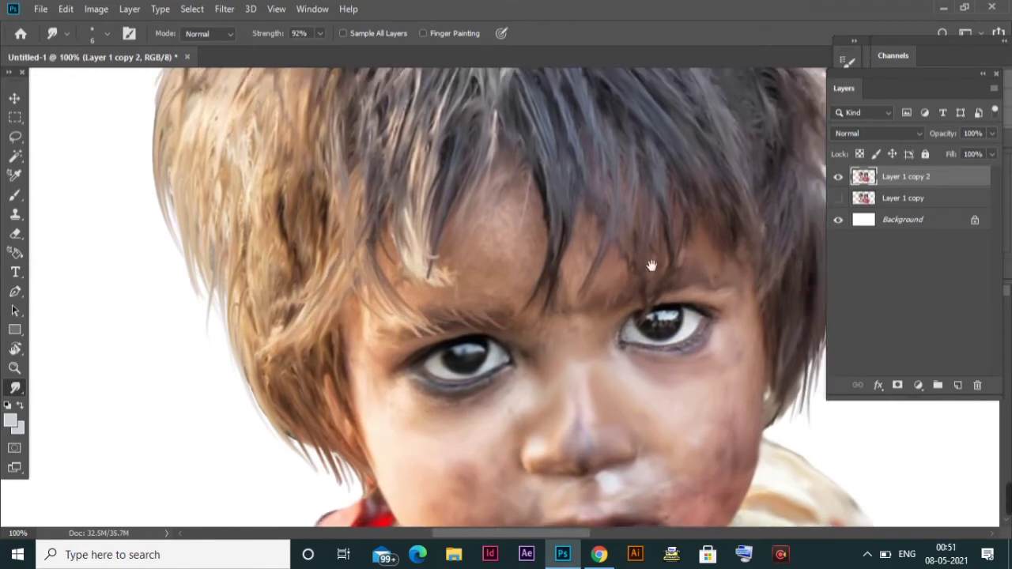
{"action": "scroll", "coordinate": [650, 279], "scroll_direction": "right", "scroll_amount": 2}
{"action": "left_click_drag", "start_coordinate": [273, 33], "coordinate": [237, 33]}
{"action": "left_click_drag", "start_coordinate": [574, 403], "coordinate": [652, 417]}
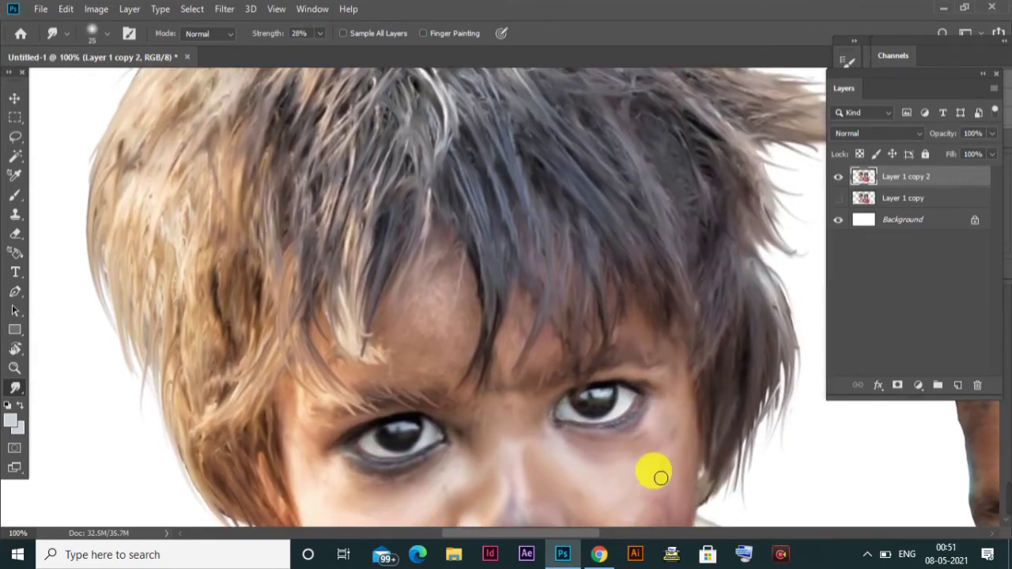
{"action": "left_click_drag", "start_coordinate": [662, 478], "coordinate": [687, 506]}
Step: Compare against the unsmudged copy layer, then smudge a soft stroke up the forehead
{"action": "left_click", "coordinate": [839, 198]}
{"action": "left_click", "coordinate": [838, 177]}
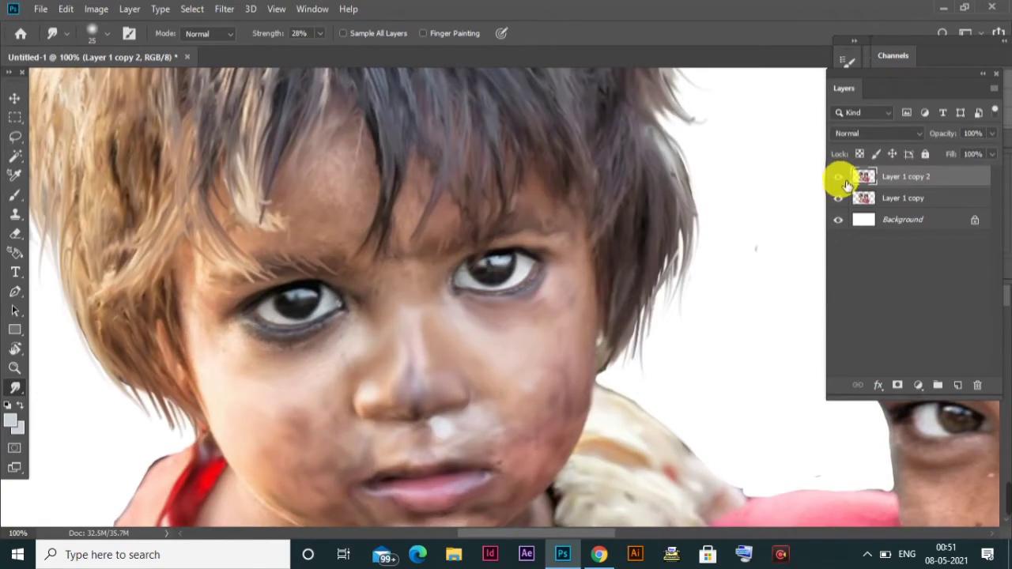
{"action": "left_click", "coordinate": [838, 198]}
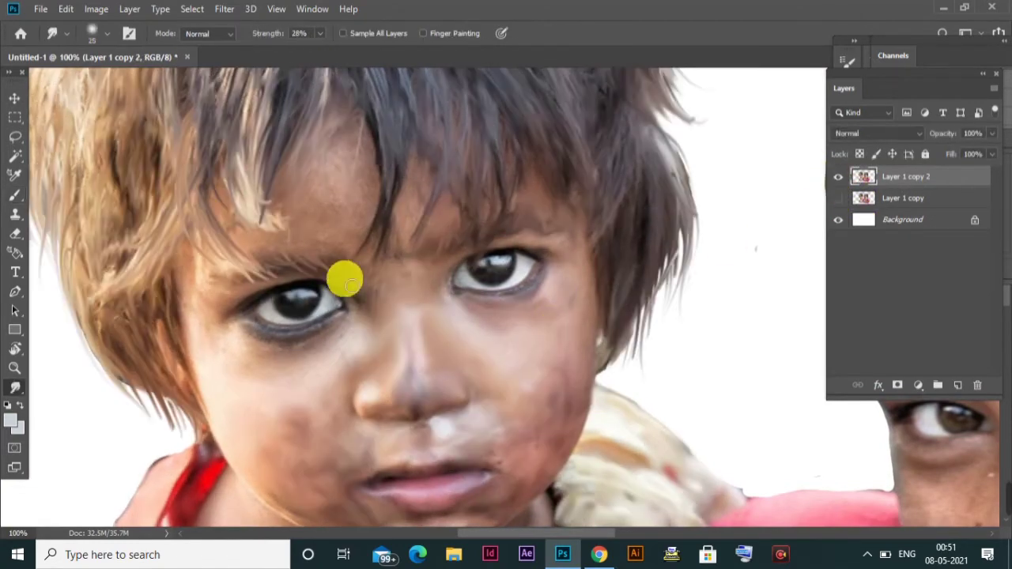
{"action": "left_click_drag", "start_coordinate": [346, 281], "coordinate": [343, 163]}
Step: Set smudge strength to 55% and smooth the white fur band and sleeve
{"action": "key", "text": "5"}
{"action": "key", "text": "5"}
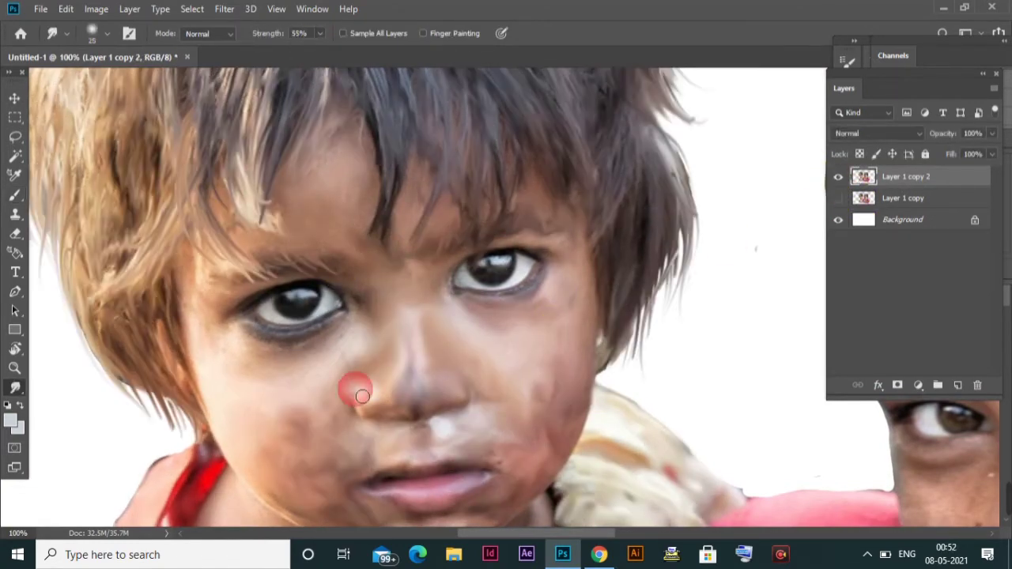
{"action": "scroll", "coordinate": [501, 461], "scroll_direction": "down", "scroll_amount": 5}
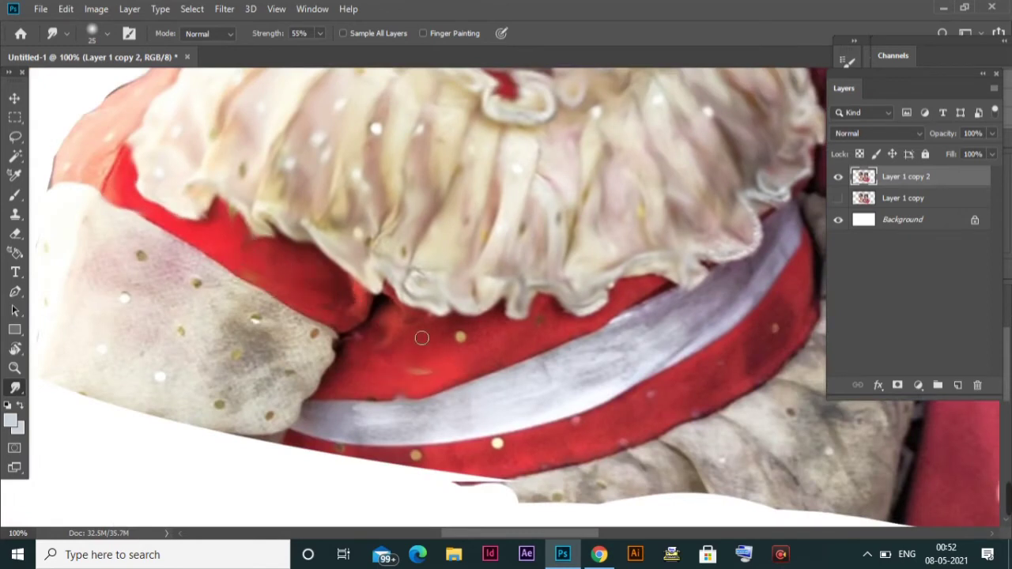
{"action": "mouse_move", "coordinate": [663, 294]}
{"action": "left_mouse_down"}
{"action": "mouse_move", "coordinate": [140, 269]}
{"action": "mouse_move", "coordinate": [165, 335]}
{"action": "left_mouse_up"}
{"action": "scroll", "coordinate": [242, 255], "scroll_direction": "up", "scroll_amount": 3}
{"action": "scroll", "coordinate": [199, 351], "scroll_direction": "up", "scroll_amount": 2}
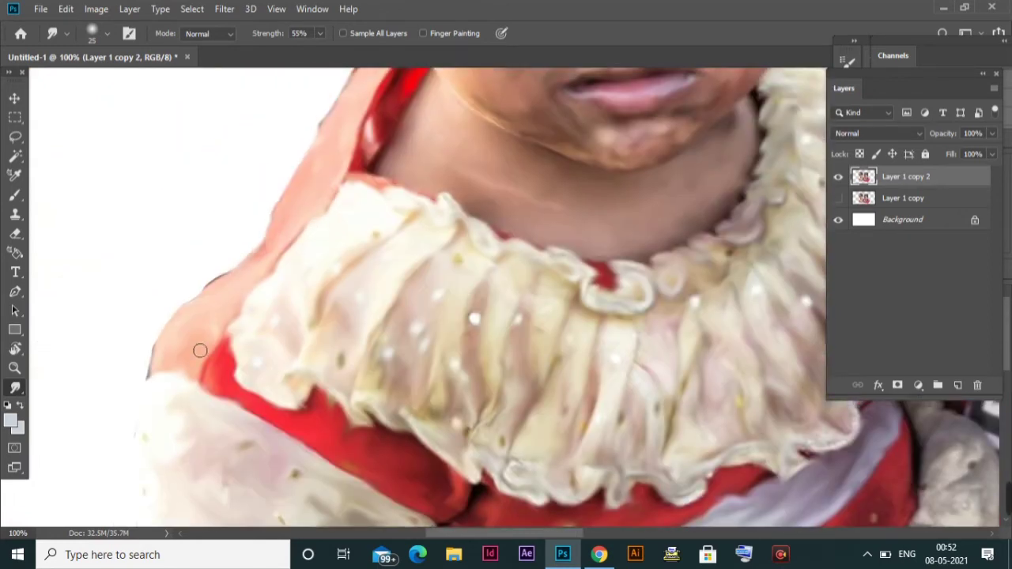
{"action": "scroll", "coordinate": [322, 479], "scroll_direction": "down", "scroll_amount": 3}
{"action": "left_click_drag", "start_coordinate": [322, 480], "coordinate": [203, 450]}
{"action": "scroll", "coordinate": [380, 498], "scroll_direction": "down", "scroll_amount": 3}
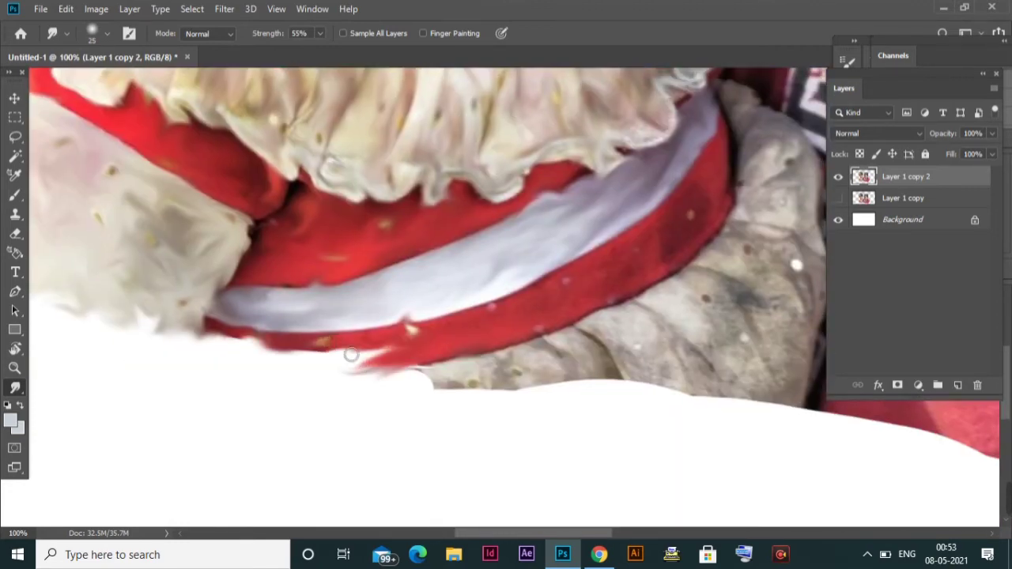
Step: Streak the grey fur's edges and pull the red shirt's lower edge into spikes
{"action": "left_click_drag", "start_coordinate": [443, 405], "coordinate": [735, 372]}
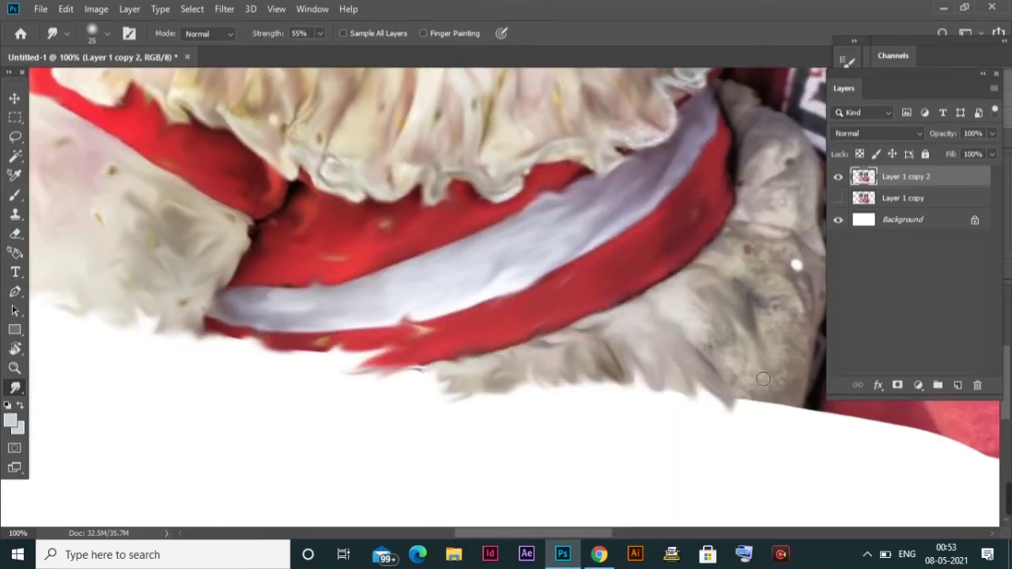
{"action": "scroll", "coordinate": [557, 271], "scroll_direction": "right", "scroll_amount": 3}
{"action": "scroll", "coordinate": [557, 270], "scroll_direction": "up", "scroll_amount": 1}
{"action": "left_click_drag", "start_coordinate": [557, 271], "coordinate": [566, 142]}
{"action": "mouse_move", "coordinate": [594, 182]}
{"action": "left_mouse_down"}
{"action": "mouse_move", "coordinate": [594, 461]}
{"action": "mouse_move", "coordinate": [482, 417]}
{"action": "mouse_move", "coordinate": [665, 448]}
{"action": "mouse_move", "coordinate": [700, 478]}
{"action": "left_mouse_up"}
{"action": "left_click_drag", "start_coordinate": [736, 378], "coordinate": [718, 420]}
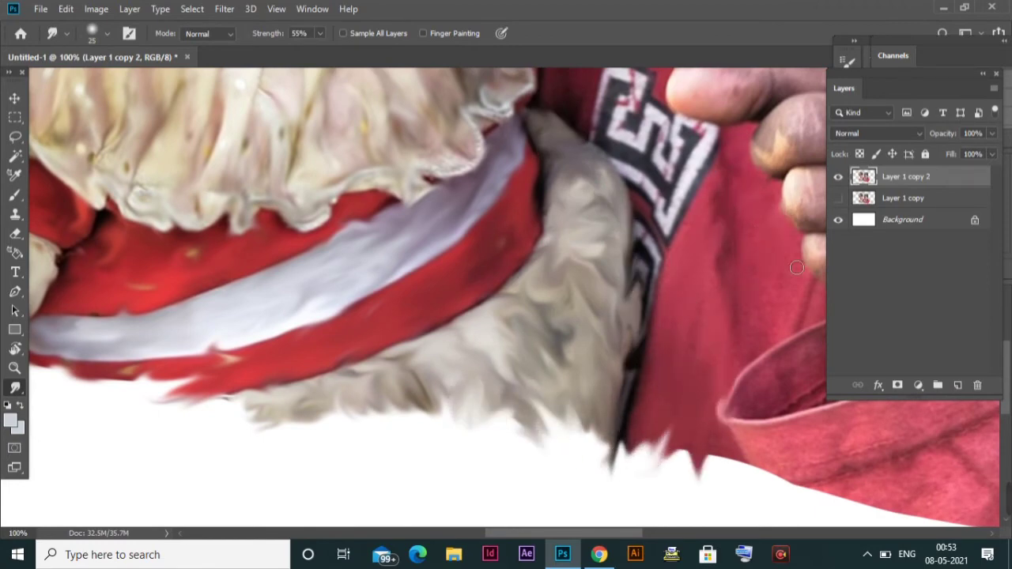
Step: Zoom out to look over the whole painted image
{"action": "scroll", "coordinate": [797, 267], "scroll_direction": "right", "scroll_amount": 4}
{"action": "scroll", "coordinate": [796, 268], "scroll_direction": "up", "scroll_amount": 1}
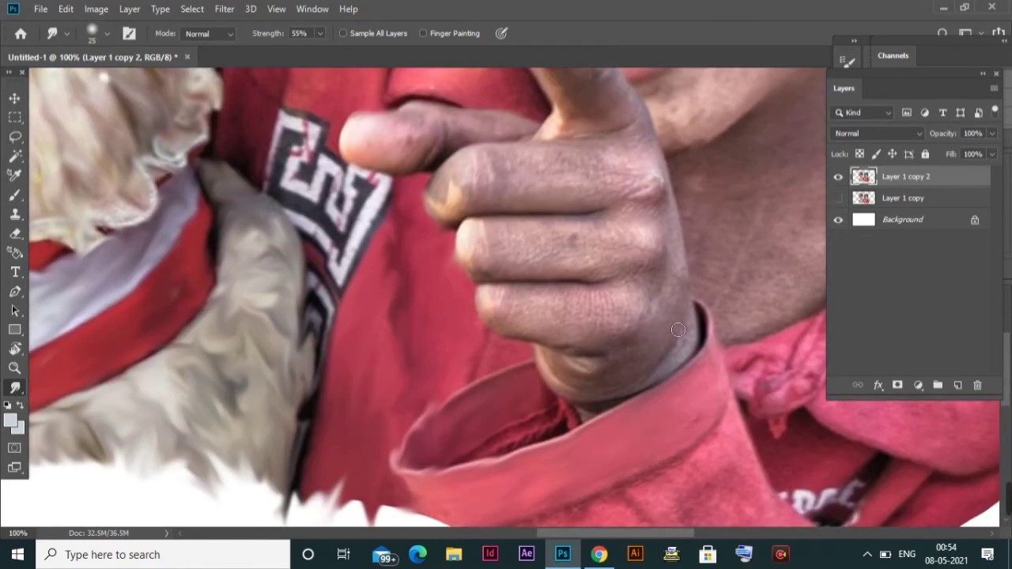
{"action": "scroll", "coordinate": [678, 330], "scroll_direction": "down", "scroll_amount": 3}
{"action": "scroll", "coordinate": [506, 422], "scroll_direction": "down", "scroll_amount": 1}
{"action": "scroll", "coordinate": [696, 324], "scroll_direction": "down", "scroll_amount": 1}
Step: Shrink the brush, raise strength to 83%, and smudge the boy's hair into strands
{"action": "scroll", "coordinate": [678, 335], "scroll_direction": "down", "scroll_amount": 1}
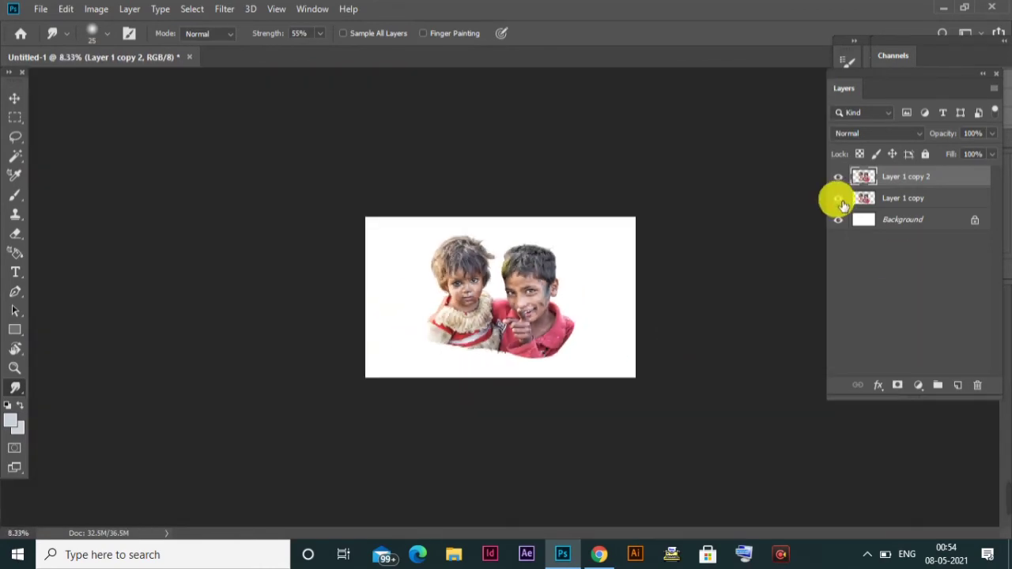
{"action": "key", "text": "ctrl+plus"}
{"action": "key", "text": "ctrl+plus"}
{"action": "key", "text": "ctrl+plus"}
{"action": "key", "text": "ctrl+plus"}
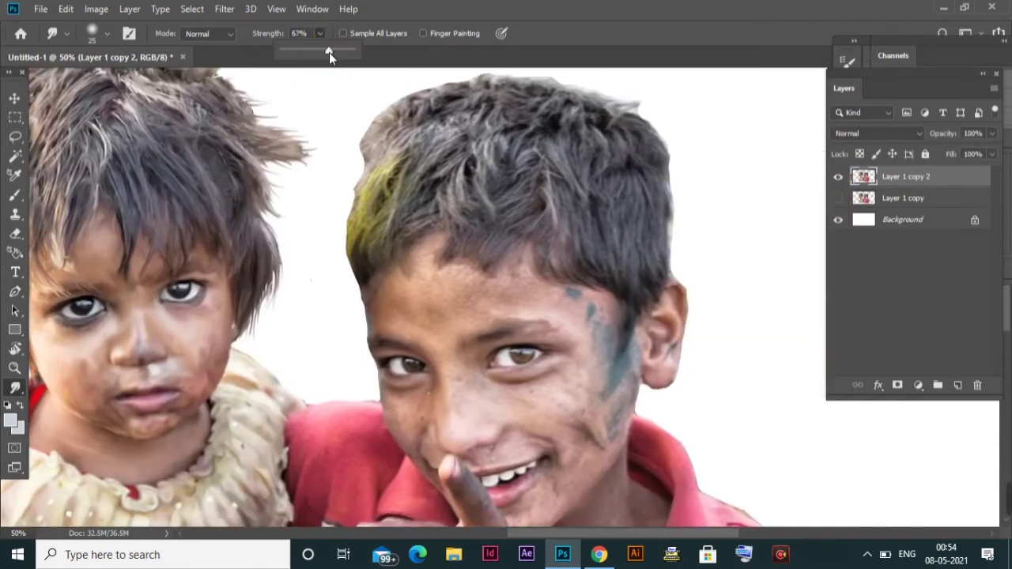
{"action": "key", "text": "bracketleft"}
{"action": "key", "text": "6"}
{"action": "key", "text": "3"}
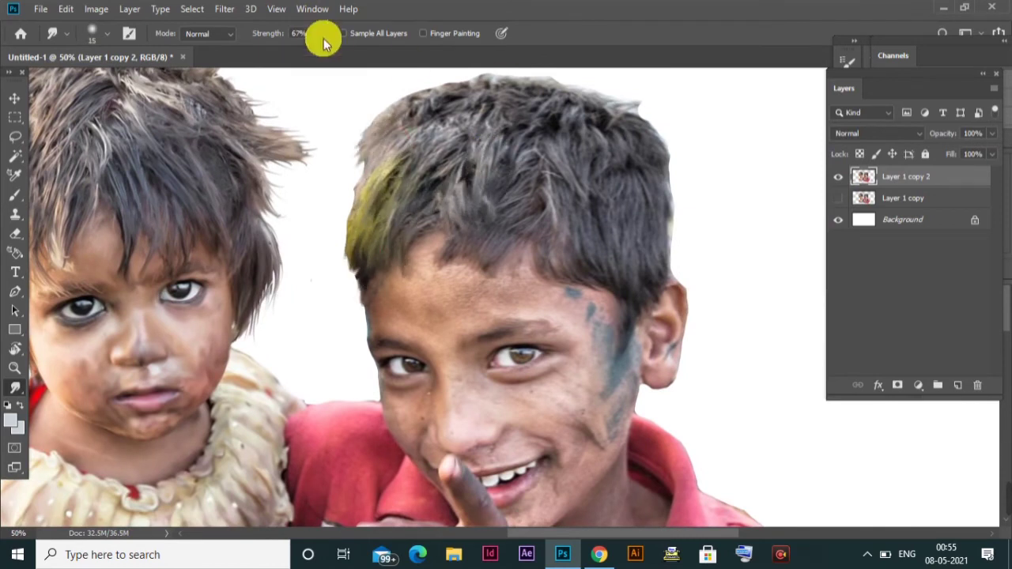
{"action": "mouse_move", "coordinate": [418, 145]}
{"action": "left_mouse_down"}
{"action": "mouse_move", "coordinate": [475, 106]}
{"action": "mouse_move", "coordinate": [457, 175]}
{"action": "left_mouse_up"}
{"action": "key", "text": "8"}
{"action": "key", "text": "3"}
{"action": "mouse_move", "coordinate": [560, 256]}
{"action": "left_mouse_down"}
{"action": "mouse_move", "coordinate": [554, 158]}
{"action": "mouse_move", "coordinate": [490, 95]}
{"action": "mouse_move", "coordinate": [635, 163]}
{"action": "mouse_move", "coordinate": [663, 231]}
{"action": "left_mouse_up"}
{"action": "left_click_drag", "start_coordinate": [420, 208], "coordinate": [451, 186]}
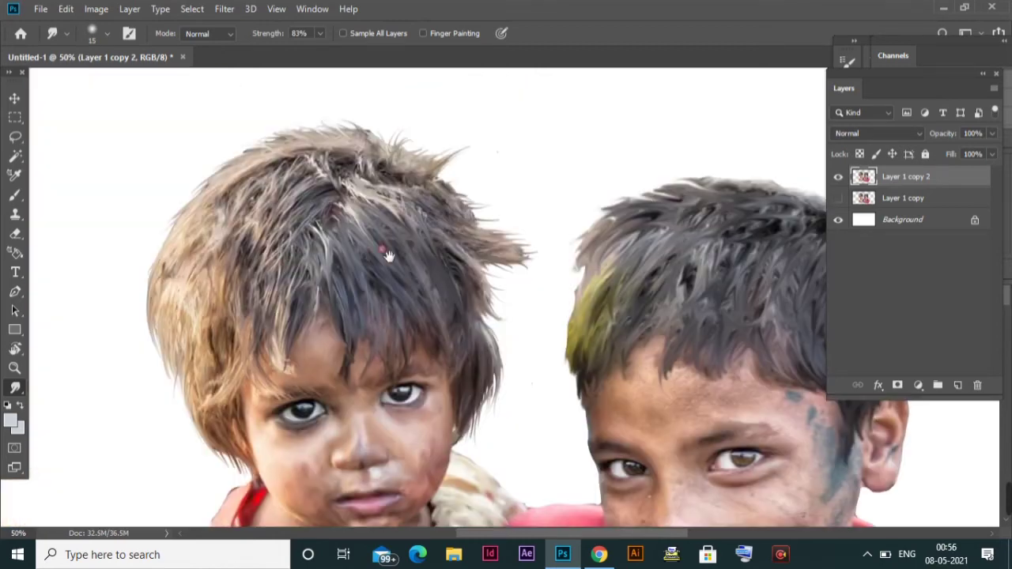
Step: Smudge the left side and remaining strands of the girl's hair
{"action": "left_click_drag", "start_coordinate": [126, 138], "coordinate": [344, 241]}
{"action": "mouse_move", "coordinate": [239, 185]}
{"action": "left_mouse_down"}
{"action": "mouse_move", "coordinate": [269, 348]}
{"action": "mouse_move", "coordinate": [213, 297]}
{"action": "left_mouse_up"}
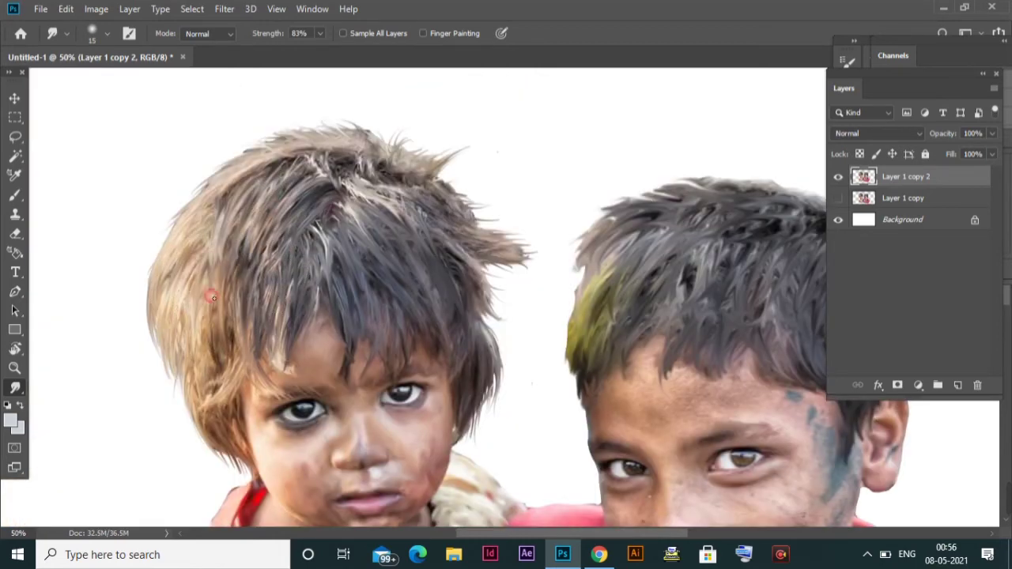
{"action": "left_click_drag", "start_coordinate": [356, 261], "coordinate": [427, 154]}
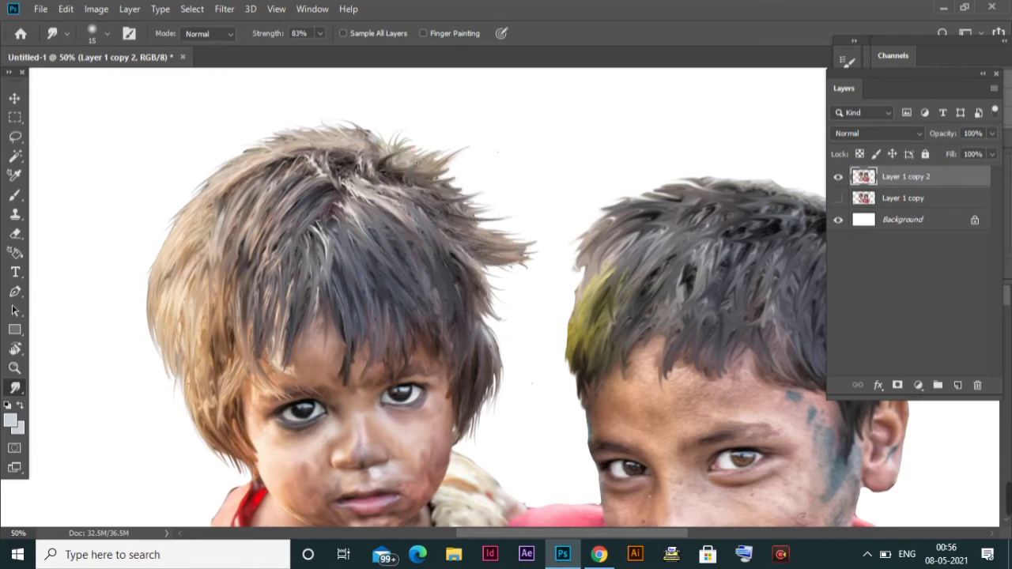
{"action": "mouse_move", "coordinate": [434, 412]}
{"action": "left_mouse_down"}
{"action": "mouse_move", "coordinate": [371, 237]}
{"action": "mouse_move", "coordinate": [232, 232]}
{"action": "left_mouse_up"}
Step: Smooth the boy's forehead, cheeks, under-eye, jaw, chin and pointing finger
{"action": "key", "text": "ctrl+plus"}
{"action": "key", "text": "ctrl+plus"}
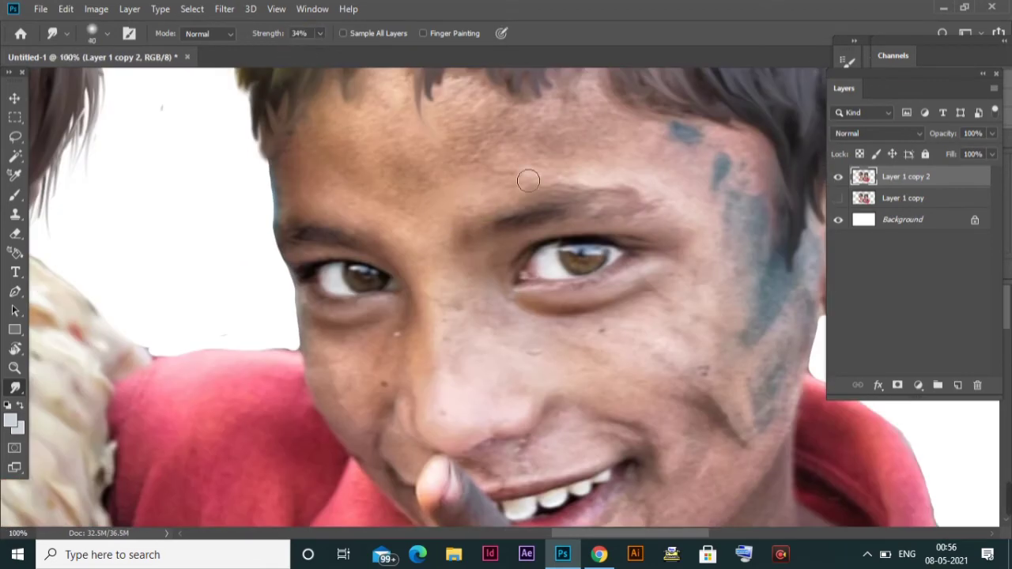
{"action": "mouse_move", "coordinate": [656, 149]}
{"action": "left_mouse_down"}
{"action": "mouse_move", "coordinate": [752, 272]}
{"action": "mouse_move", "coordinate": [714, 293]}
{"action": "mouse_move", "coordinate": [334, 173]}
{"action": "left_mouse_up"}
{"action": "left_click_drag", "start_coordinate": [556, 394], "coordinate": [380, 310]}
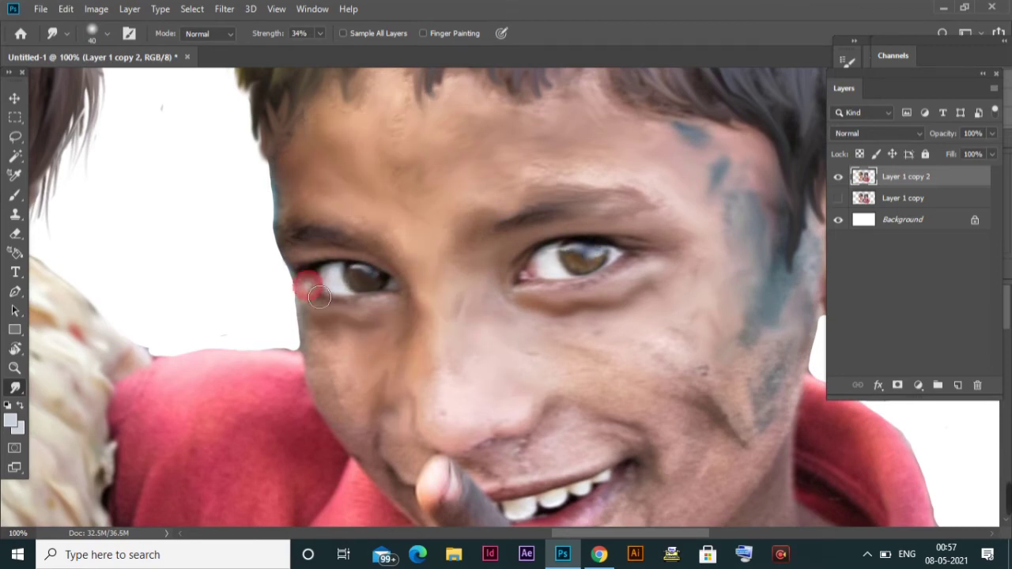
{"action": "left_click_drag", "start_coordinate": [405, 446], "coordinate": [361, 301]}
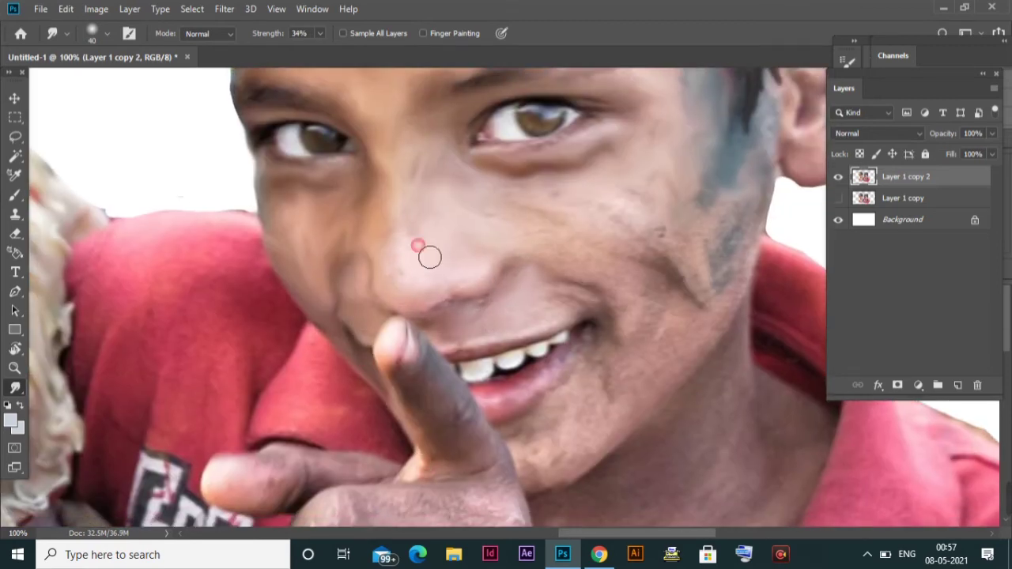
{"action": "mouse_move", "coordinate": [662, 270]}
{"action": "left_mouse_down"}
{"action": "mouse_move", "coordinate": [605, 348]}
{"action": "mouse_move", "coordinate": [716, 301]}
{"action": "mouse_move", "coordinate": [545, 398]}
{"action": "left_mouse_up"}
{"action": "left_click_drag", "start_coordinate": [395, 355], "coordinate": [500, 464]}
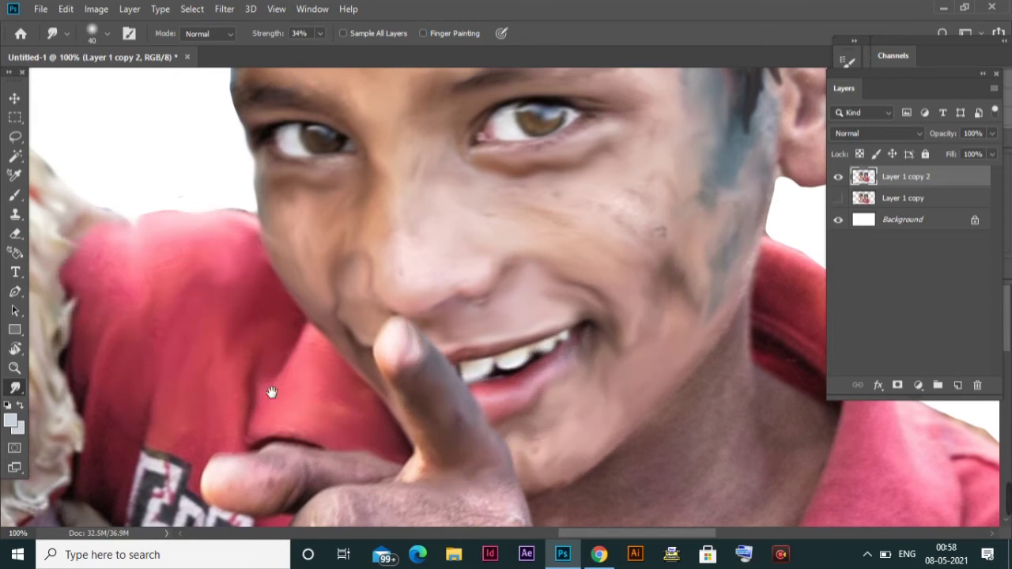
Step: Smudge the shirt and lower hand, then review the boy's mouth, eyes and hair
{"action": "left_click_drag", "start_coordinate": [271, 389], "coordinate": [389, 278]}
{"action": "left_click_drag", "start_coordinate": [283, 434], "coordinate": [348, 475]}
{"action": "scroll", "coordinate": [372, 316], "scroll_direction": "down", "scroll_amount": 3}
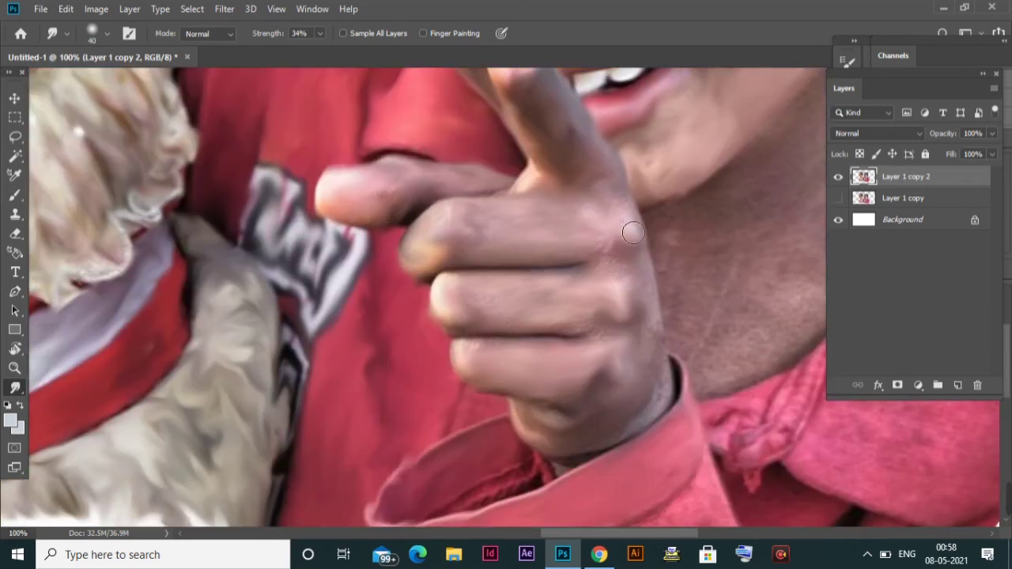
{"action": "left_click_drag", "start_coordinate": [681, 227], "coordinate": [516, 345]}
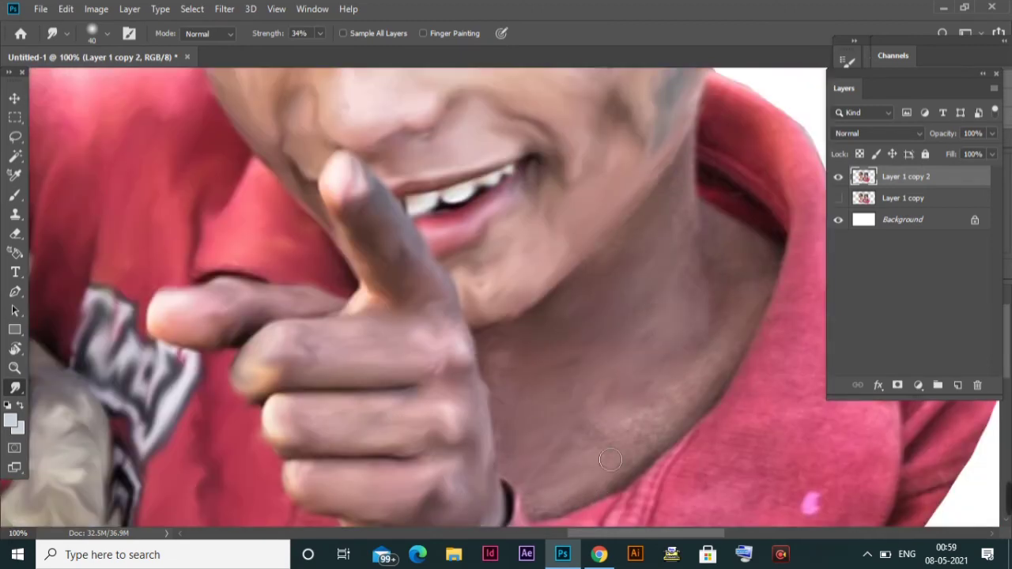
{"action": "scroll", "coordinate": [761, 240], "scroll_direction": "up", "scroll_amount": 5}
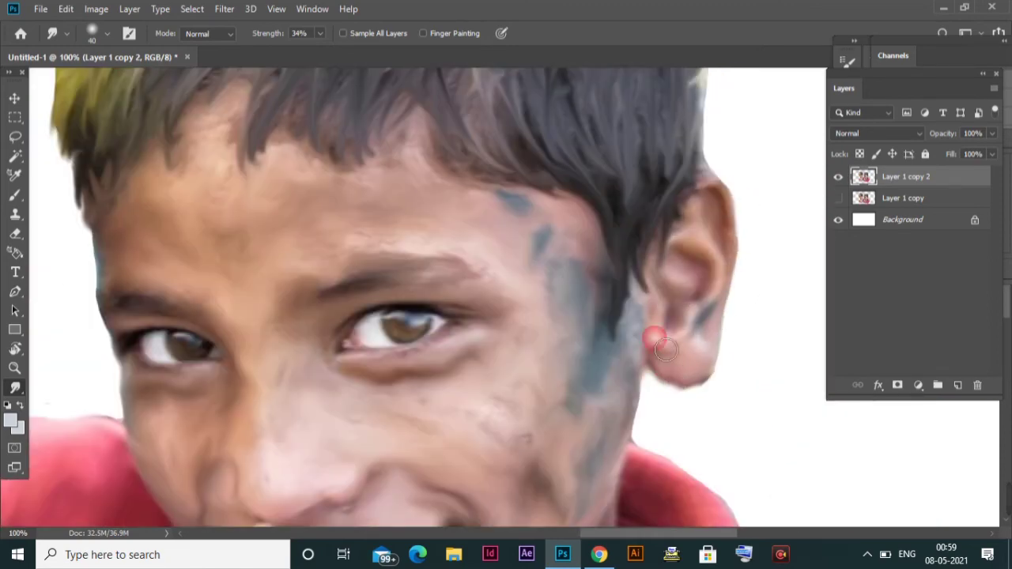
{"action": "left_click_drag", "start_coordinate": [222, 133], "coordinate": [331, 208]}
{"action": "scroll", "coordinate": [637, 220], "scroll_direction": "up", "scroll_amount": 3}
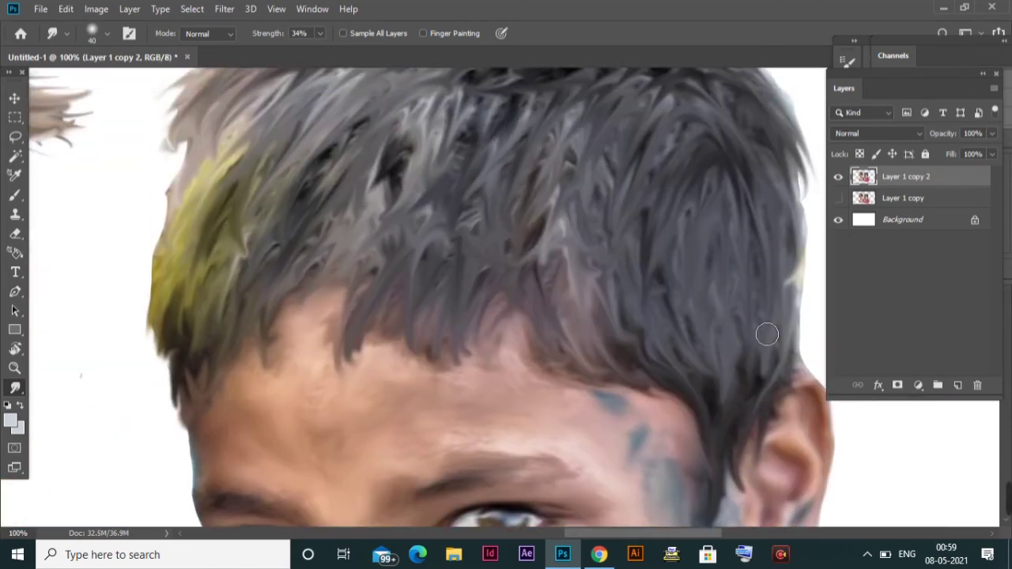
{"action": "scroll", "coordinate": [736, 308], "scroll_direction": "up", "scroll_amount": 3}
{"action": "scroll", "coordinate": [704, 278], "scroll_direction": "down", "scroll_amount": 5}
{"action": "scroll", "coordinate": [486, 106], "scroll_direction": "down", "scroll_amount": 5}
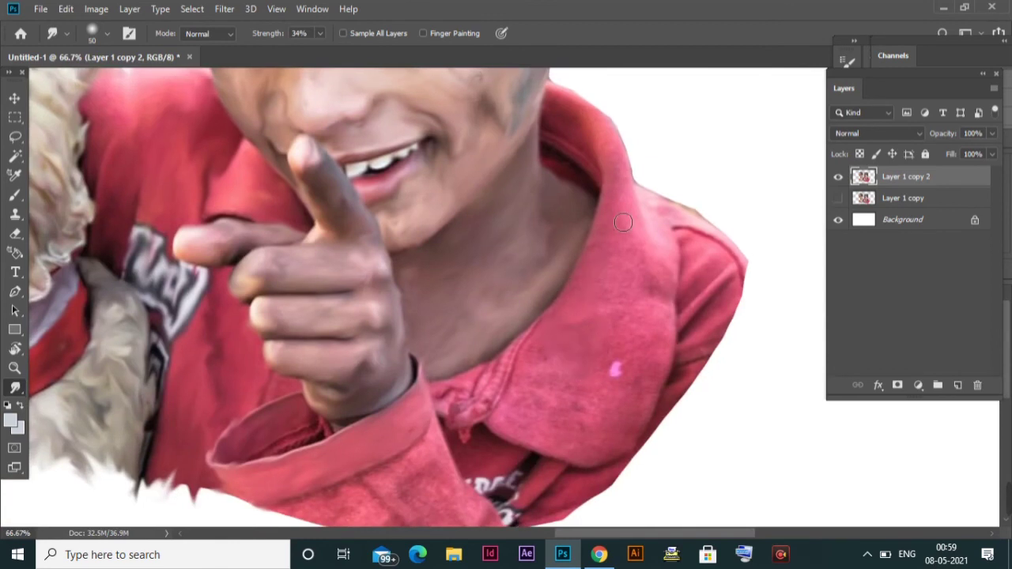
Step: Smooth the boy's shirt collar and smear its shoulder edge into the background
{"action": "left_click_drag", "start_coordinate": [506, 360], "coordinate": [455, 427]}
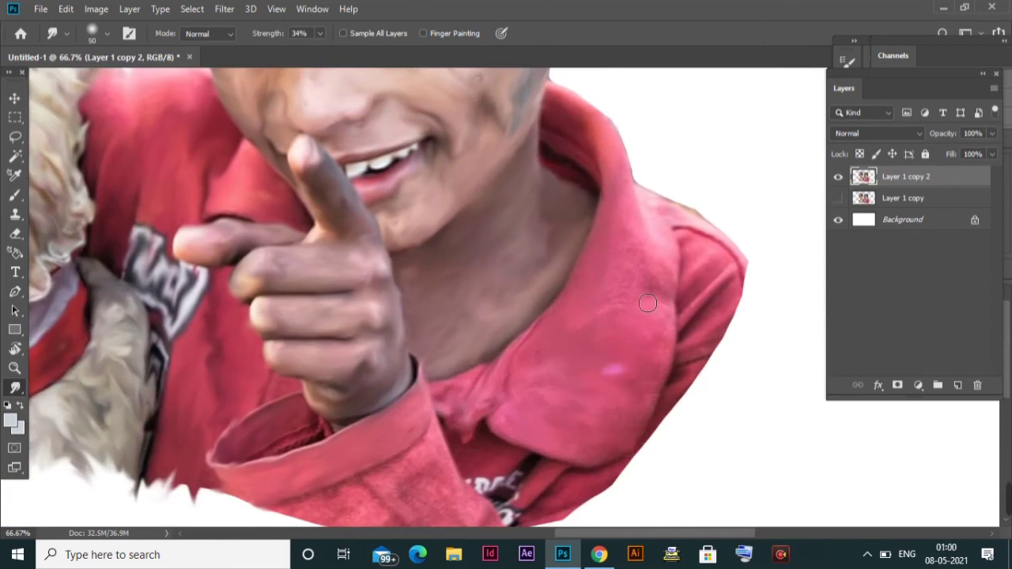
{"action": "mouse_move", "coordinate": [648, 303]}
{"action": "left_mouse_down"}
{"action": "mouse_move", "coordinate": [712, 237]}
{"action": "mouse_move", "coordinate": [708, 317]}
{"action": "mouse_move", "coordinate": [681, 404]}
{"action": "mouse_move", "coordinate": [775, 320]}
{"action": "mouse_move", "coordinate": [764, 289]}
{"action": "mouse_move", "coordinate": [603, 468]}
{"action": "left_mouse_up"}
{"action": "scroll", "coordinate": [492, 261], "scroll_direction": "down", "scroll_amount": 5}
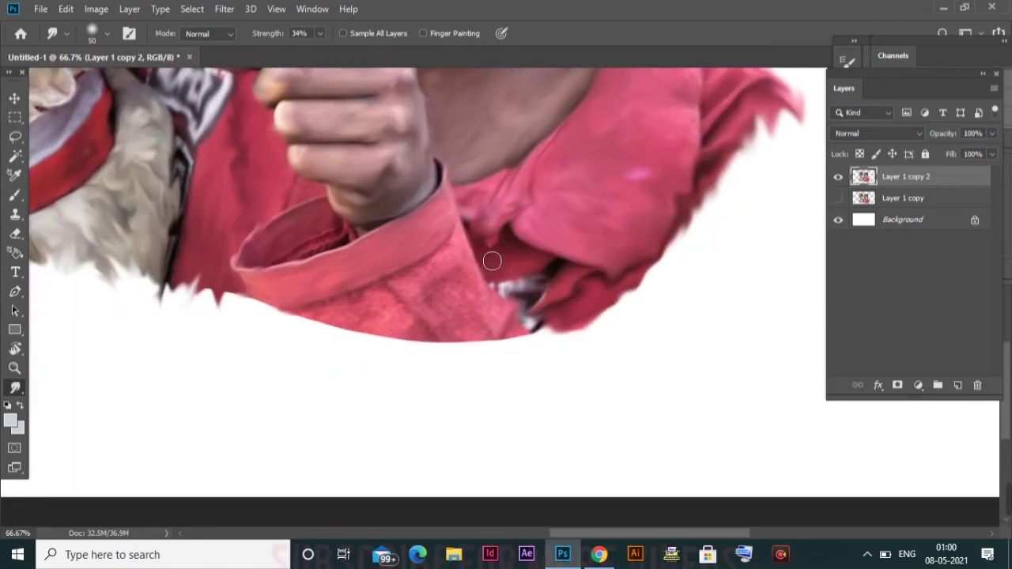
Step: Zoom in on the girl's face and soften the skin around her eye
{"action": "key", "text": "ctrl+minus"}
{"action": "key", "text": "ctrl+minus"}
{"action": "key", "text": "ctrl+minus"}
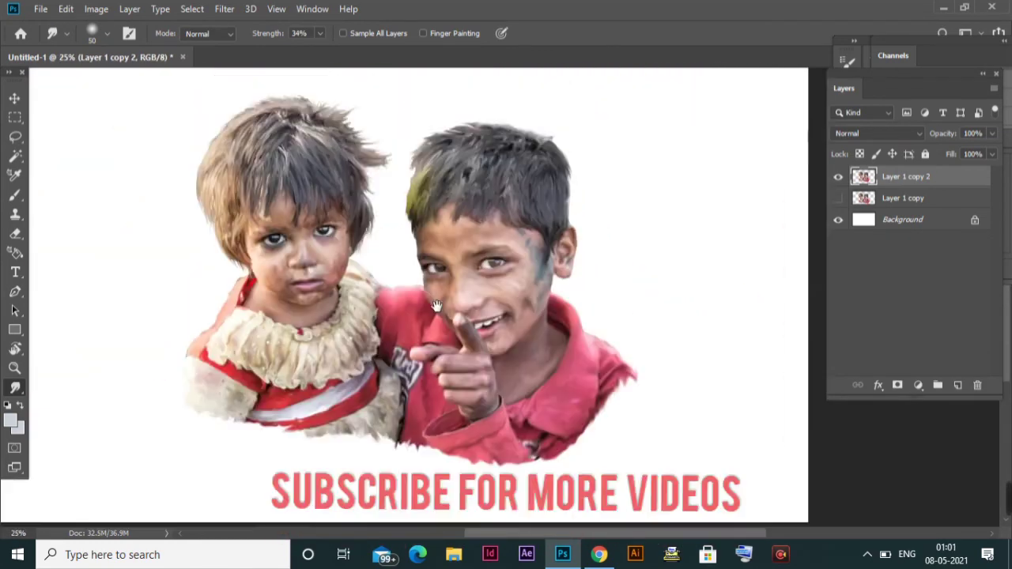
{"action": "key", "text": "ctrl+plus"}
{"action": "key", "text": "ctrl+plus"}
{"action": "key", "text": "ctrl+plus"}
{"action": "left_click_drag", "start_coordinate": [219, 294], "coordinate": [471, 375]}
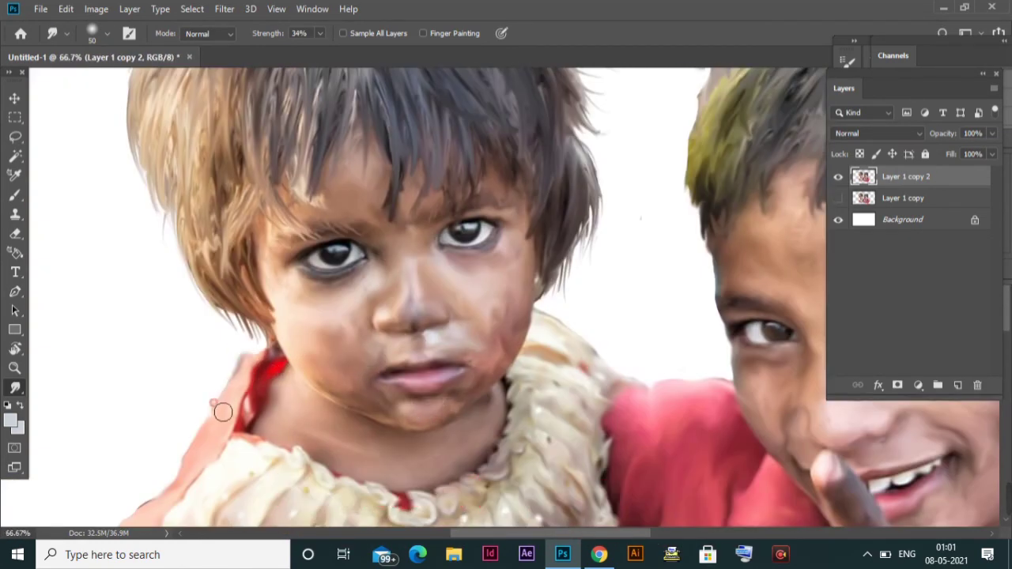
{"action": "left_click_drag", "start_coordinate": [509, 233], "coordinate": [475, 221]}
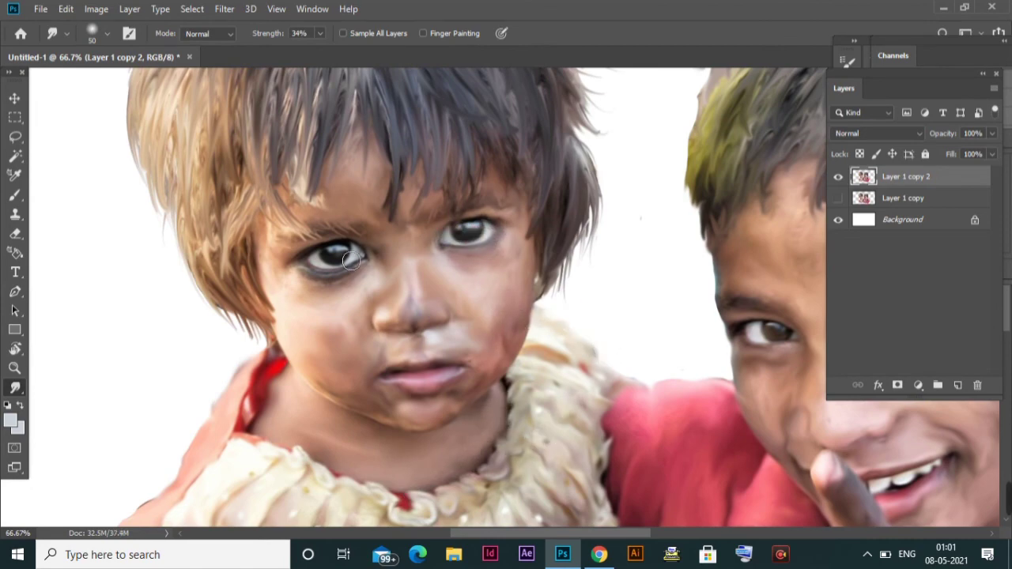